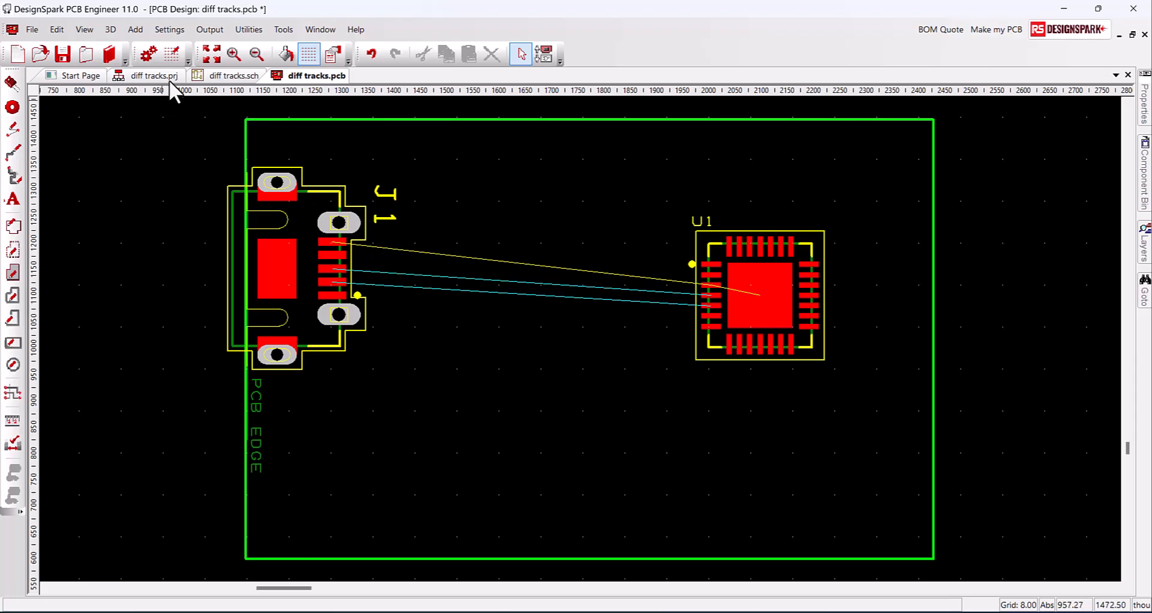
# Enable the headup display, with unrouted lengths, in Preferences and apply it
pyautogui.click(173, 34)
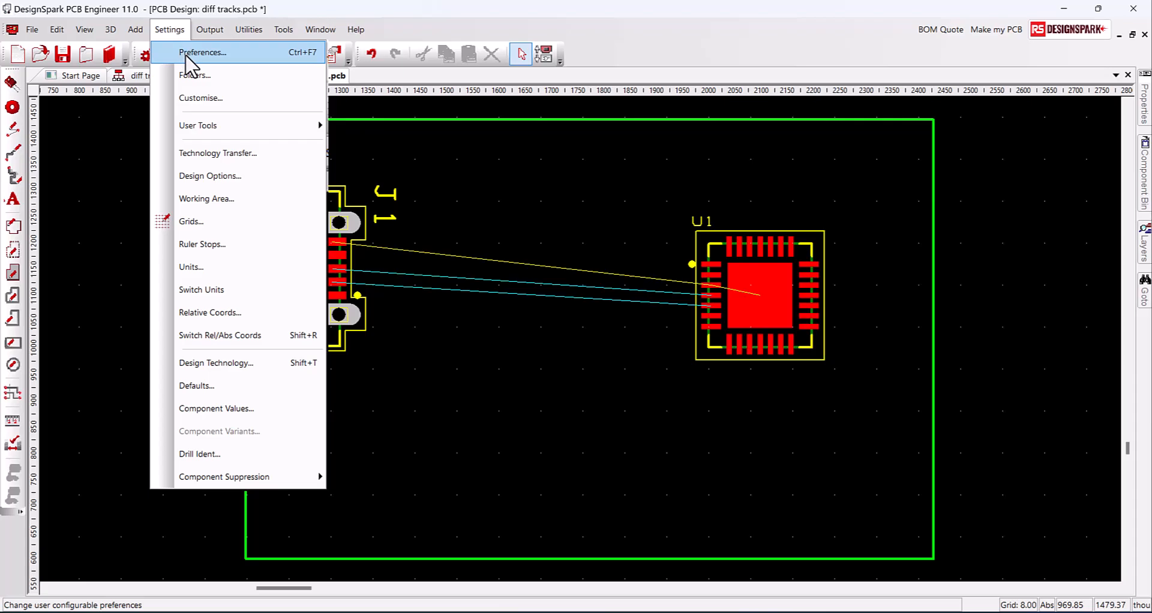
pyautogui.click(177, 47)
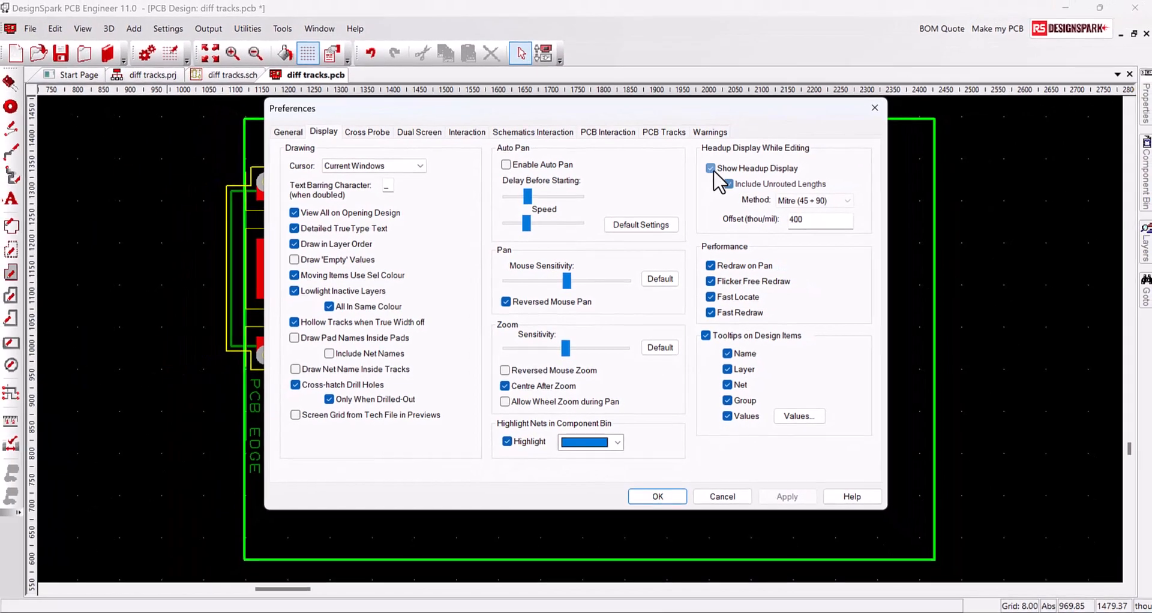
pyautogui.click(727, 137)
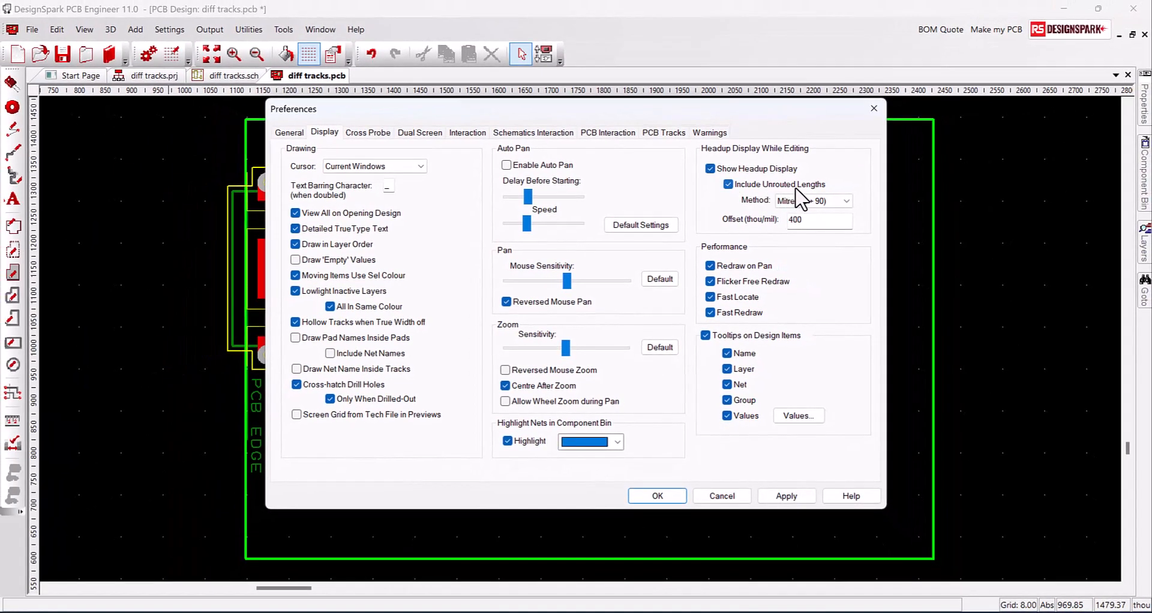
pyautogui.click(789, 496)
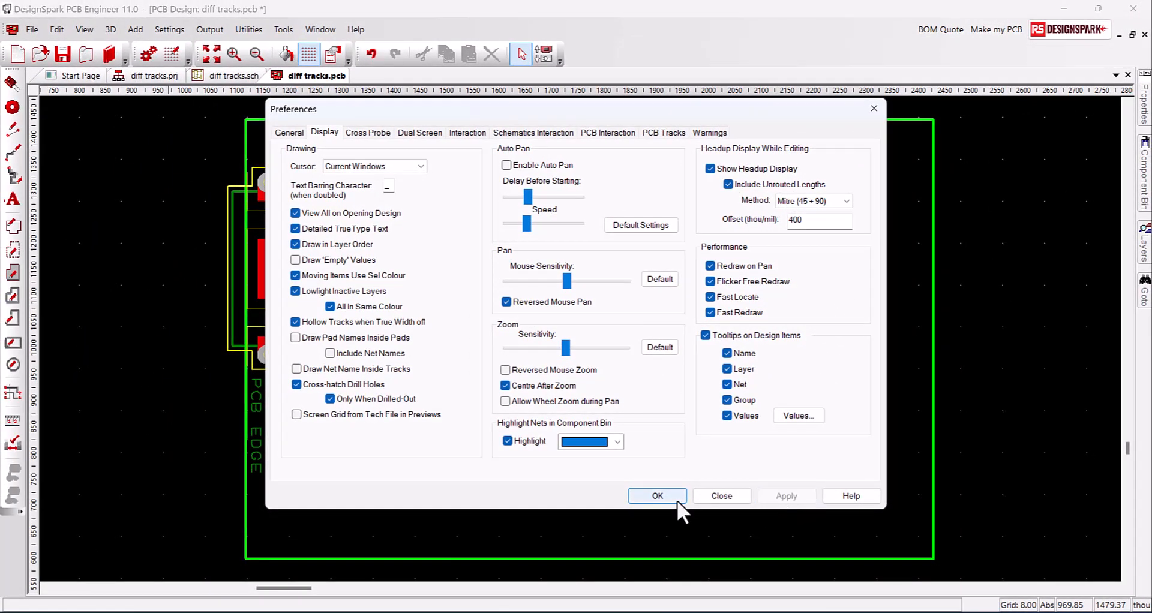
pyautogui.click(674, 498)
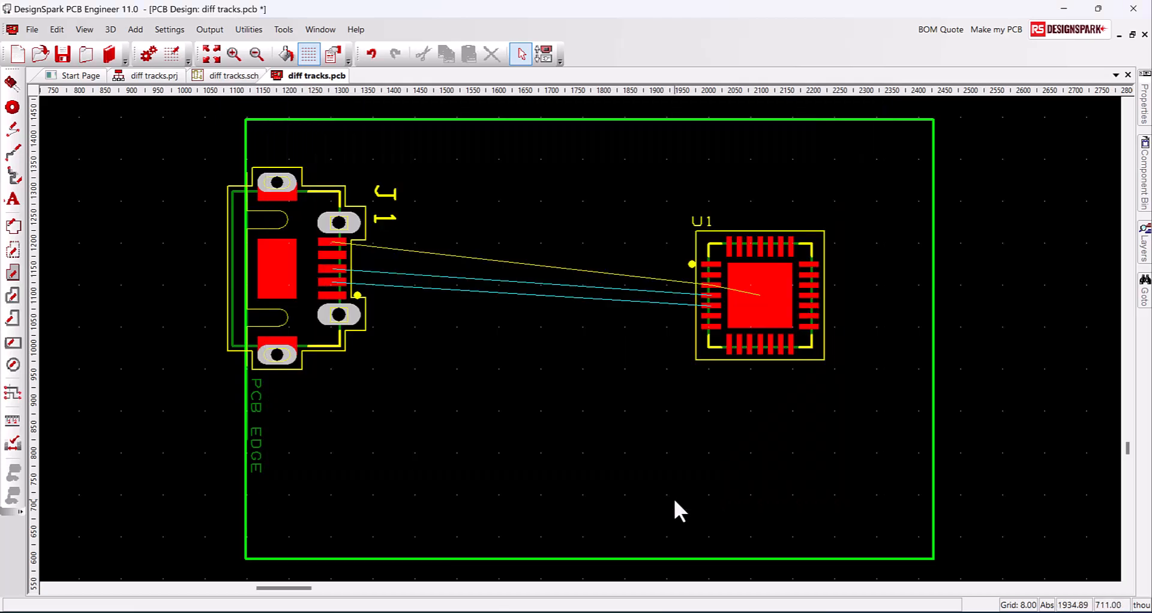
# Give the diff pair net class a skew length of 25, keeping the 8.00 gap
pyautogui.hotkey('ctrl', 't')
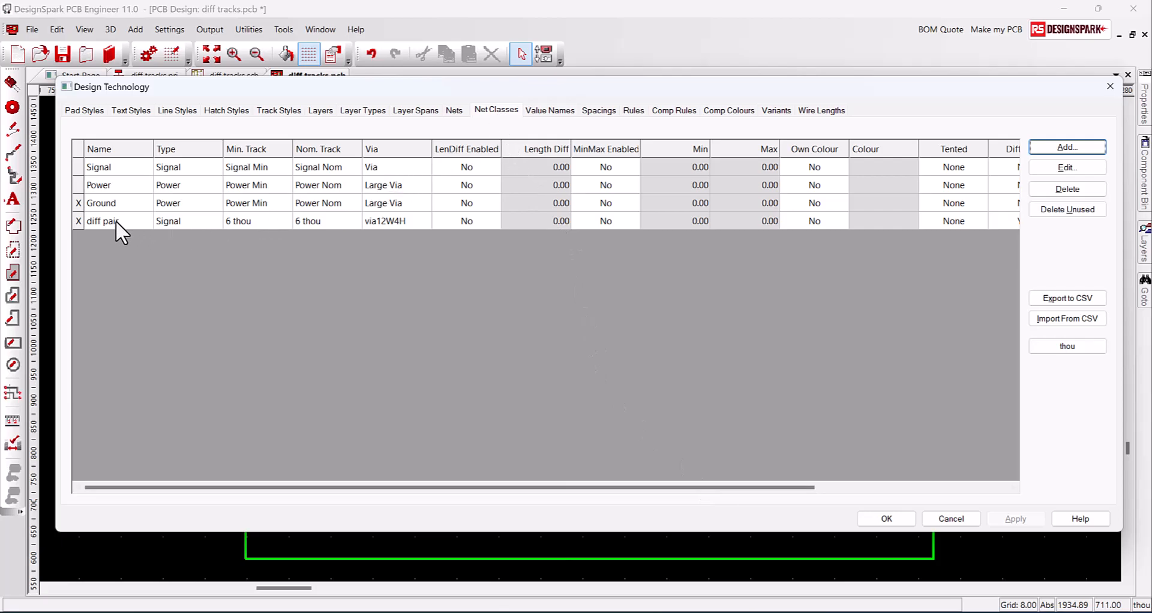
pyautogui.moveTo(220, 487); pyautogui.dragTo(150, 414)
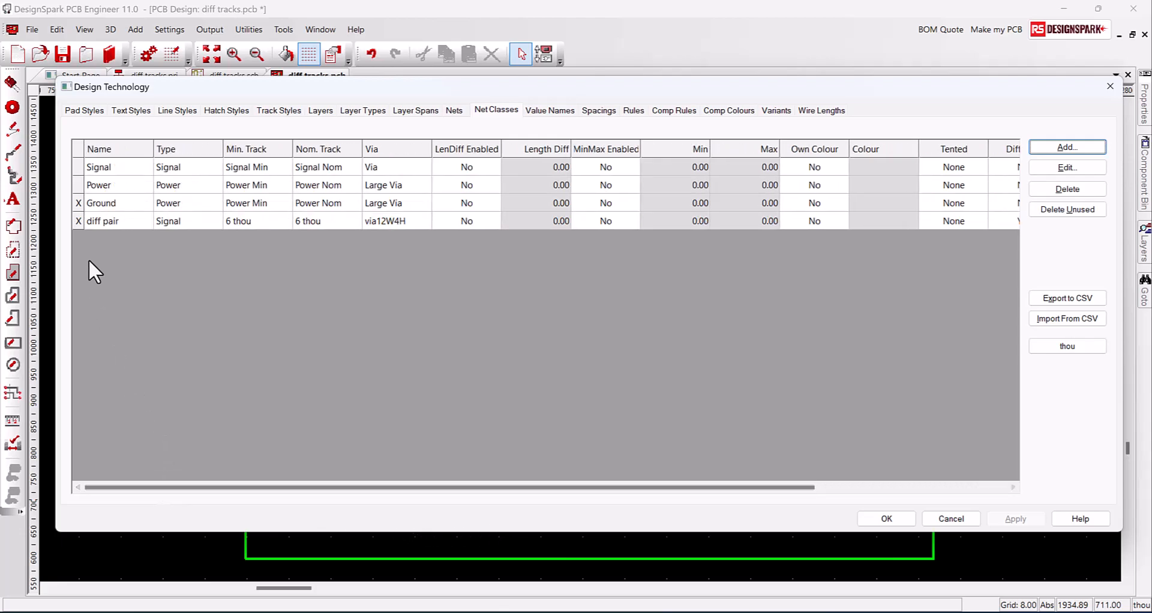
pyautogui.click(99, 221)
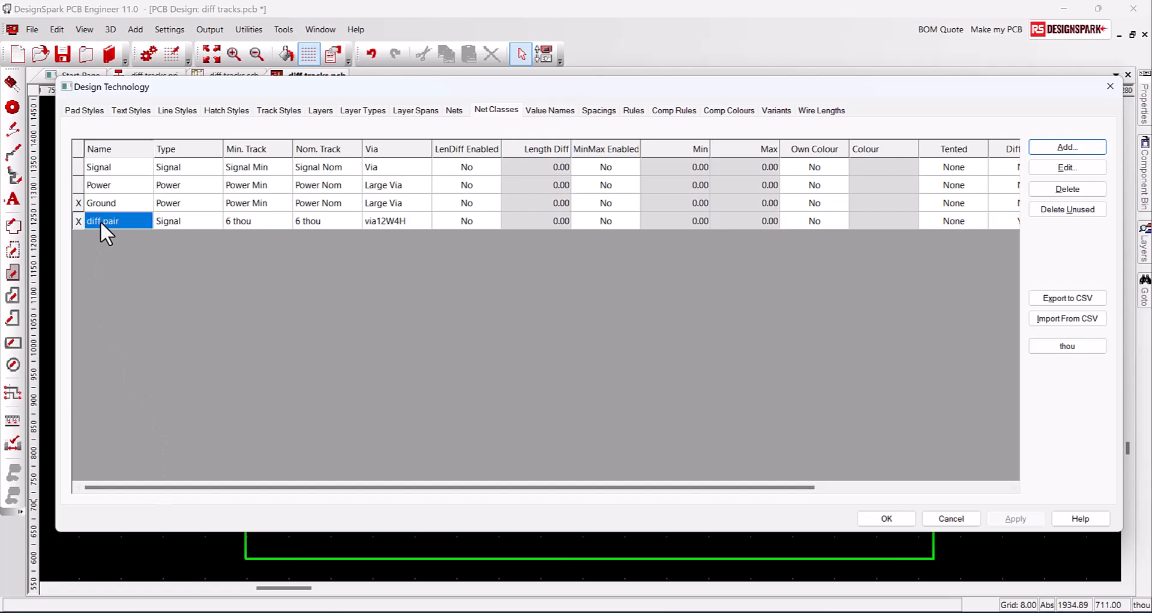
pyautogui.click(1059, 168)
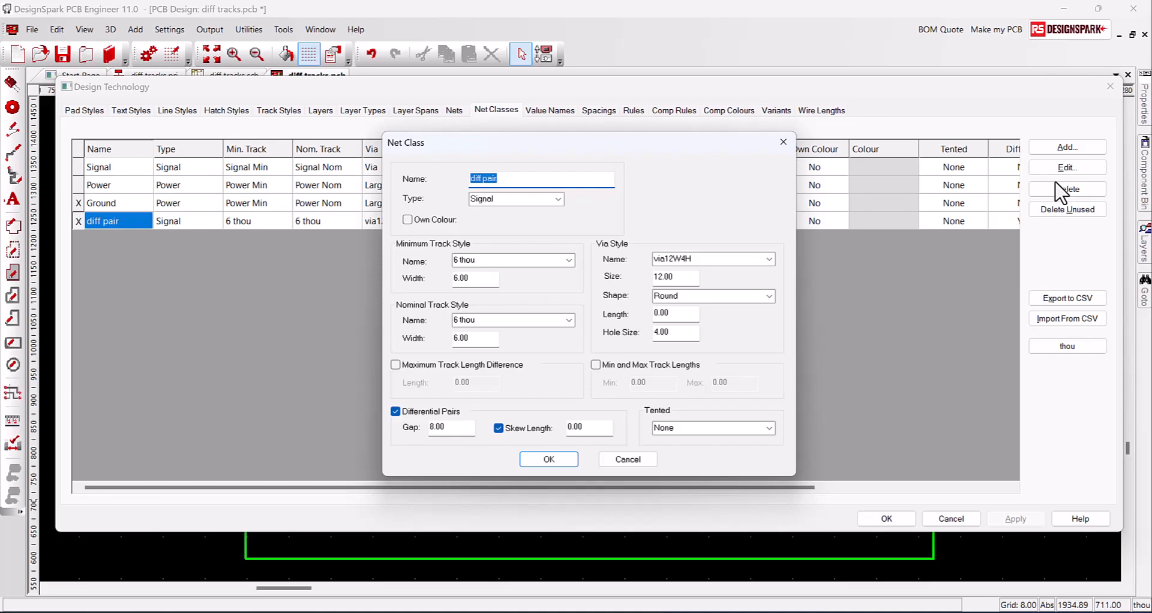
pyautogui.click(571, 427)
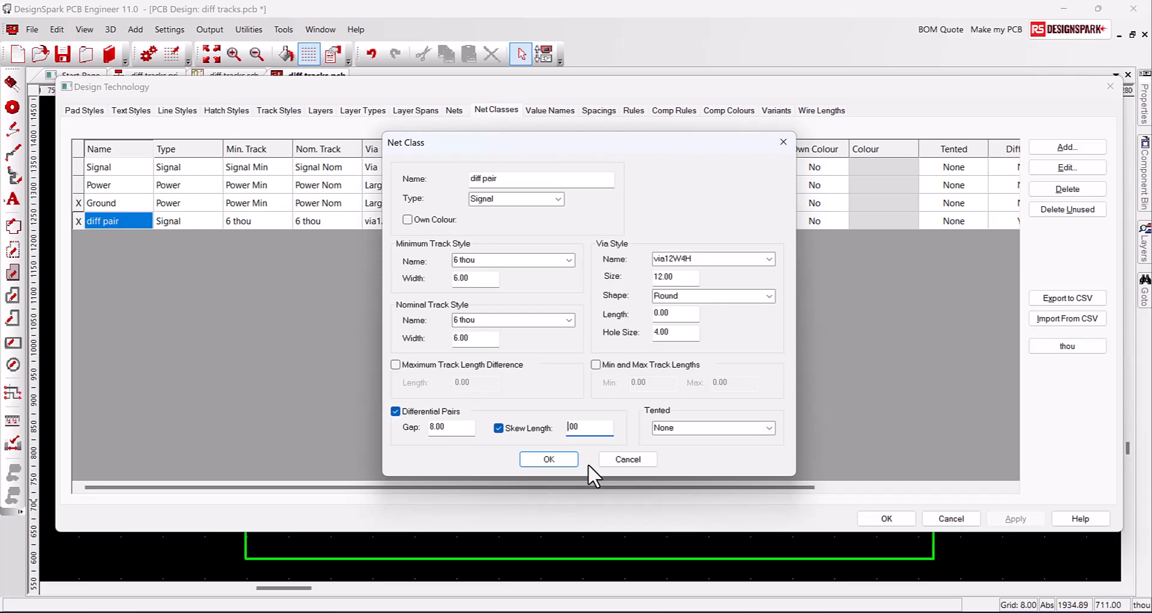
pyautogui.write('25.')
pyautogui.click(567, 462)
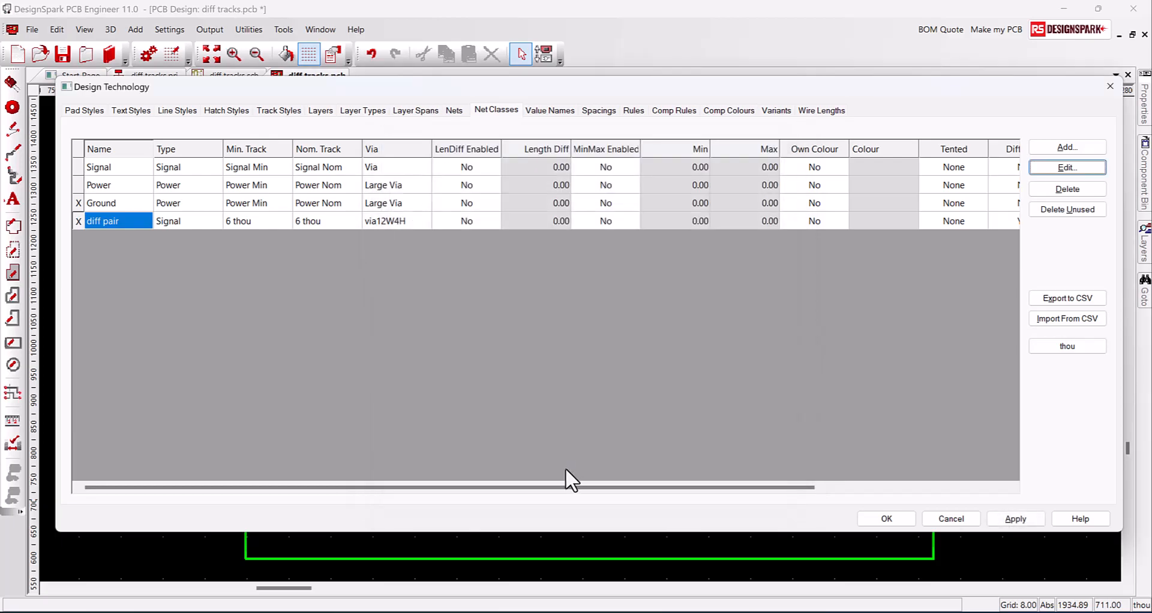
pyautogui.moveTo(568, 487); pyautogui.dragTo(789, 494)
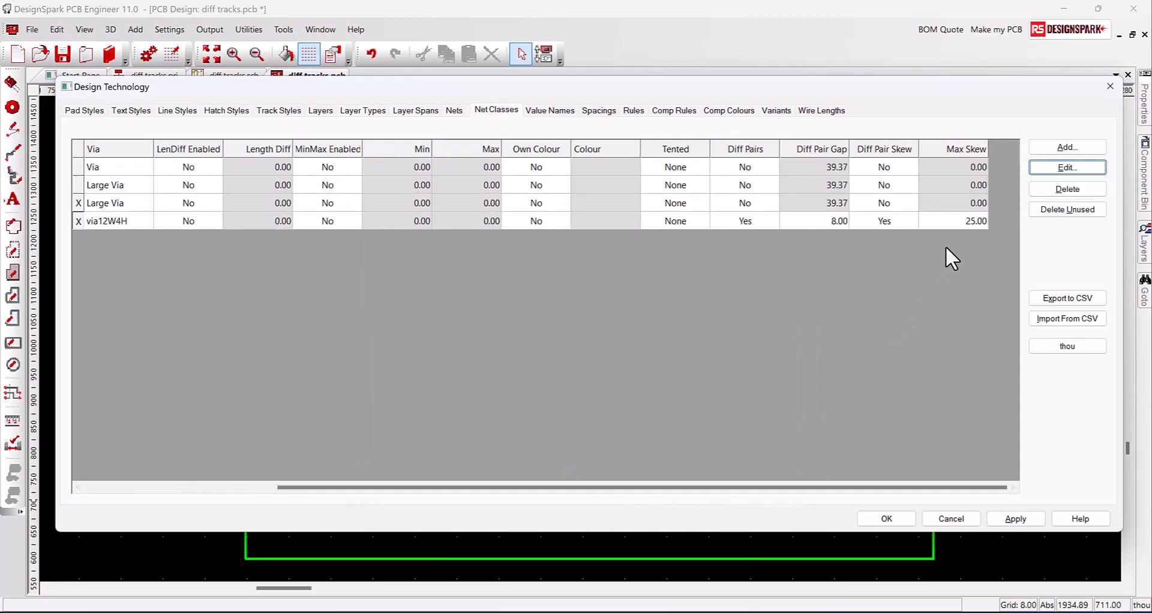
pyautogui.click(1030, 519)
pyautogui.click(939, 520)
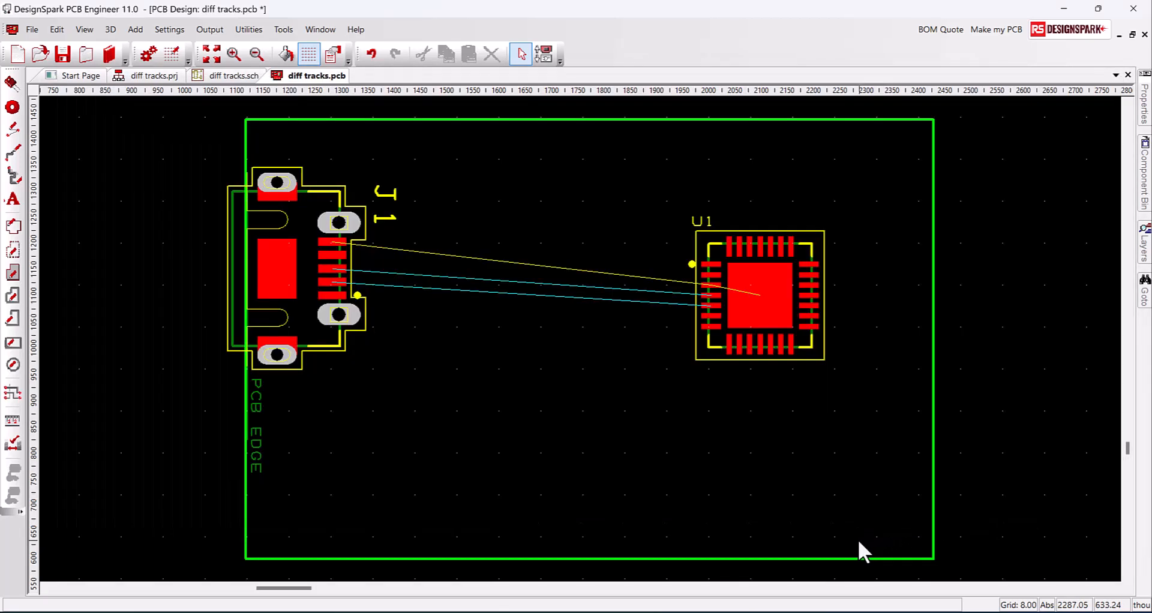
# Convert the D_P/D_N connection into paired tracks and start the pair at J1's pads
pyautogui.rightClick(403, 294)
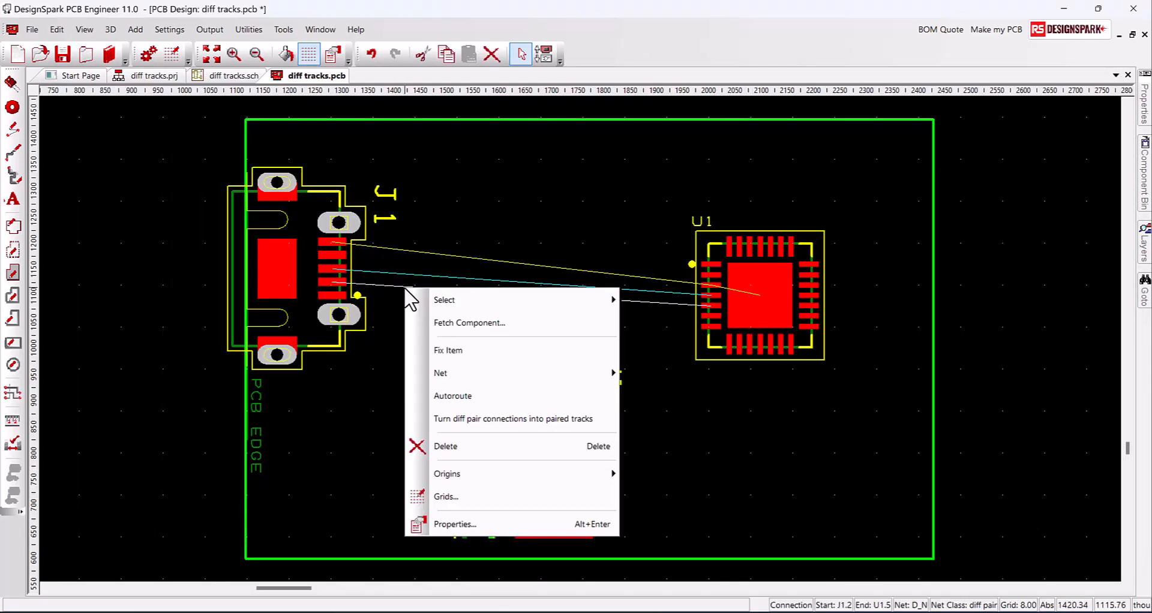
pyautogui.click(472, 420)
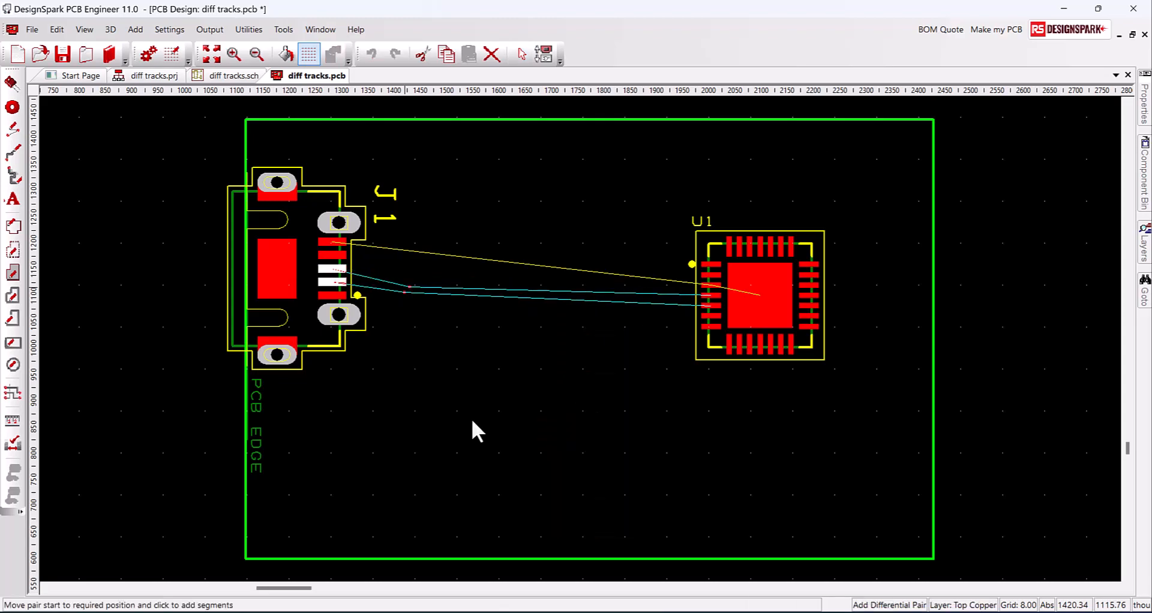
pyautogui.press('Escape')
pyautogui.click(382, 274)
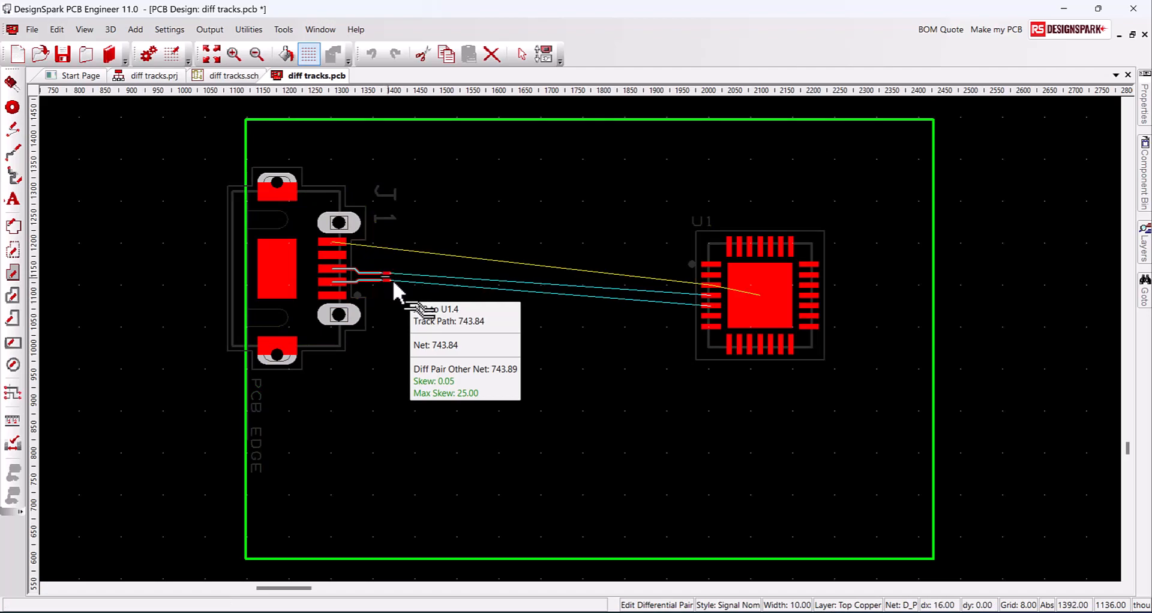
pyautogui.click(398, 288)
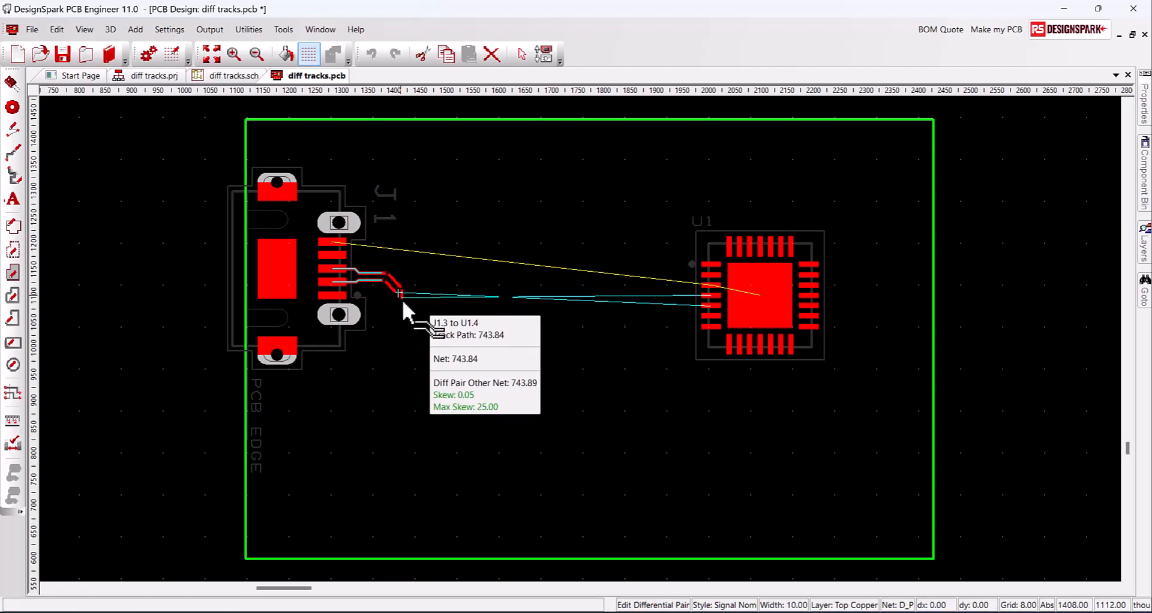
pyautogui.click(404, 307)
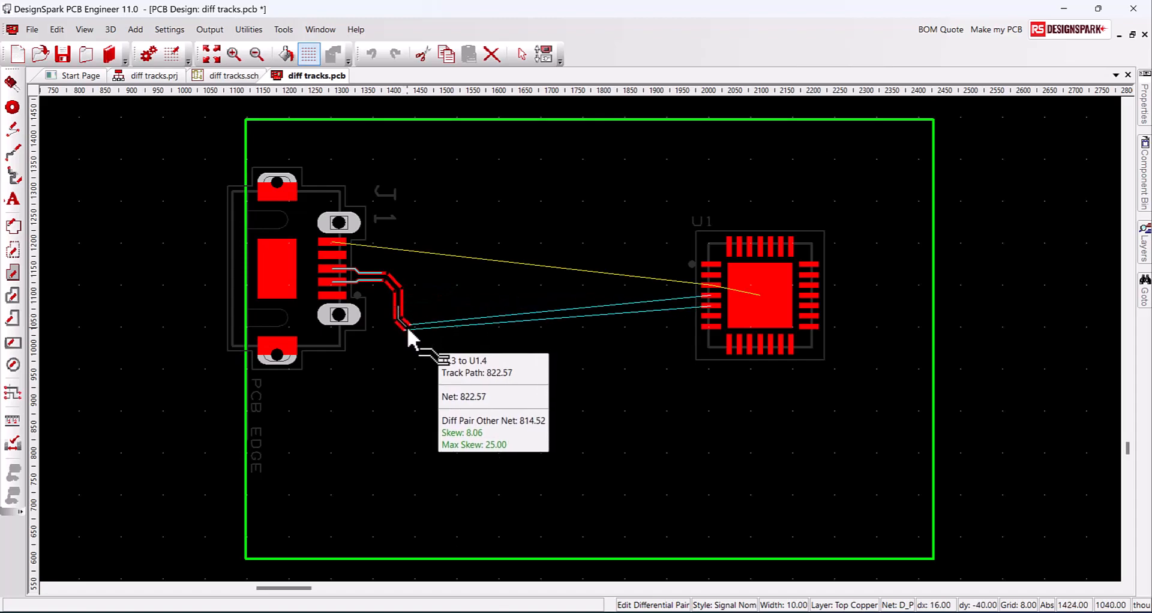
# Route the pair down and across toward U1, then Auto Complete it into U1
pyautogui.click(385, 352)
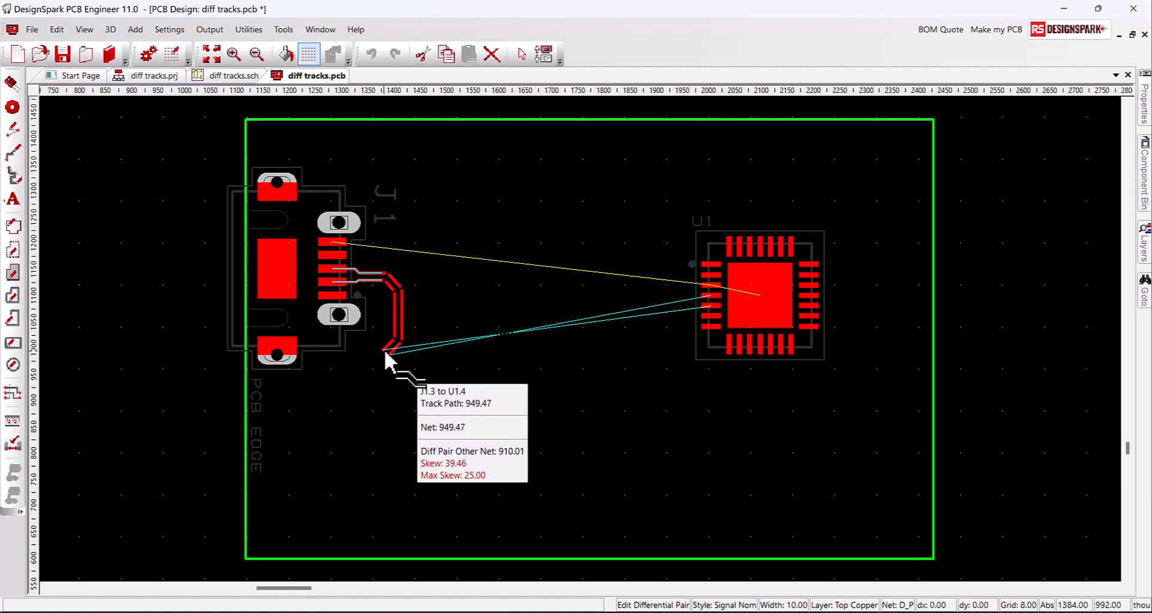
pyautogui.click(445, 344)
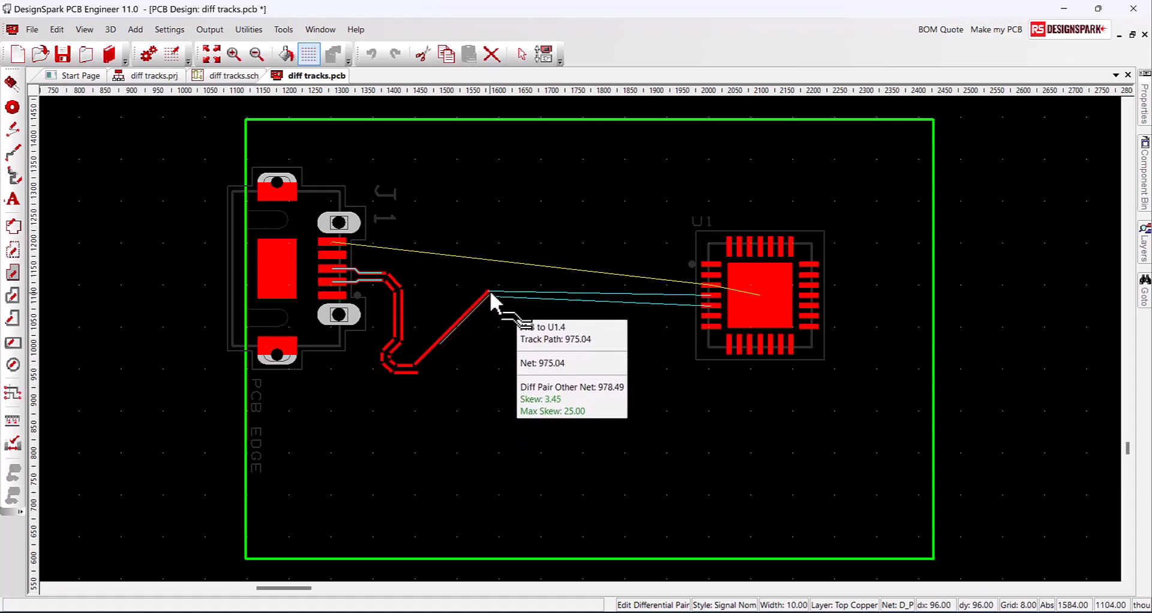
pyautogui.click(591, 293)
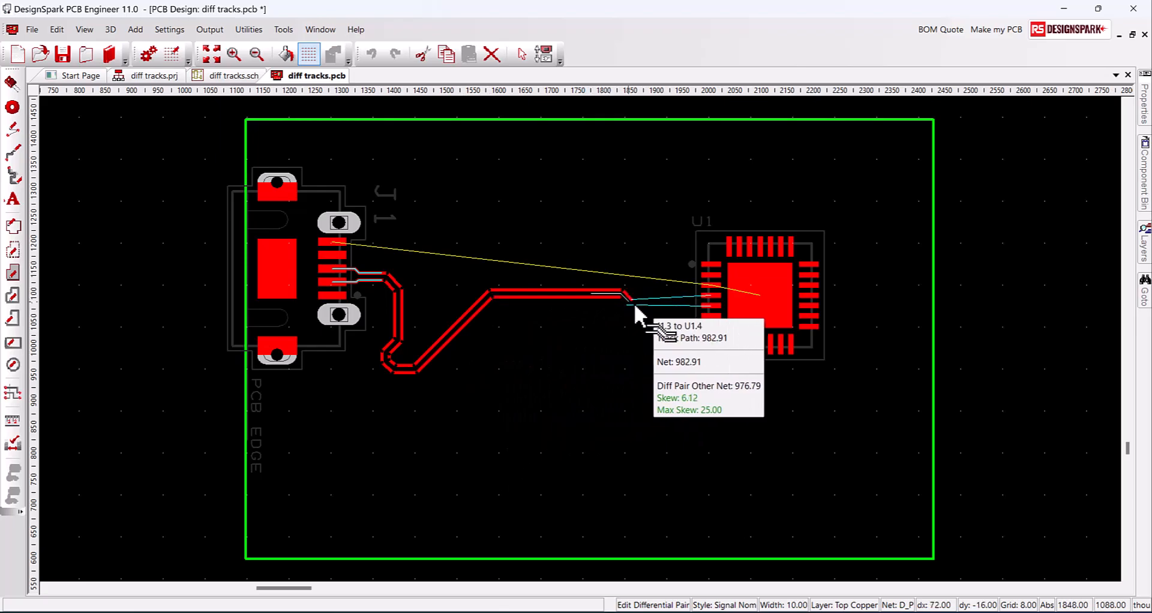
pyautogui.rightClick(668, 298)
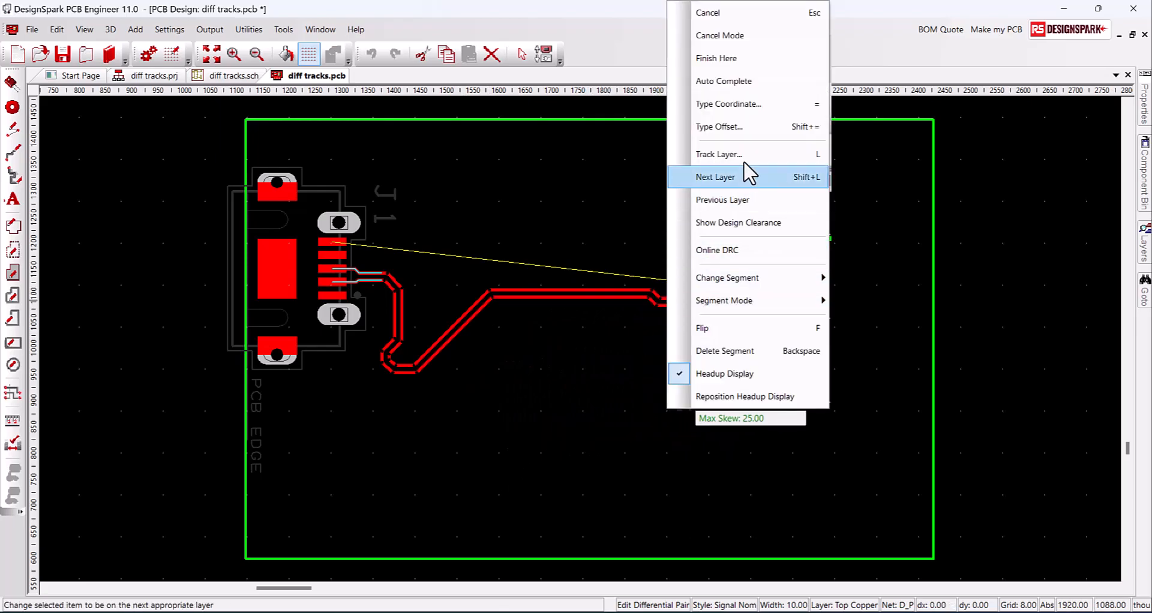
pyautogui.click(724, 82)
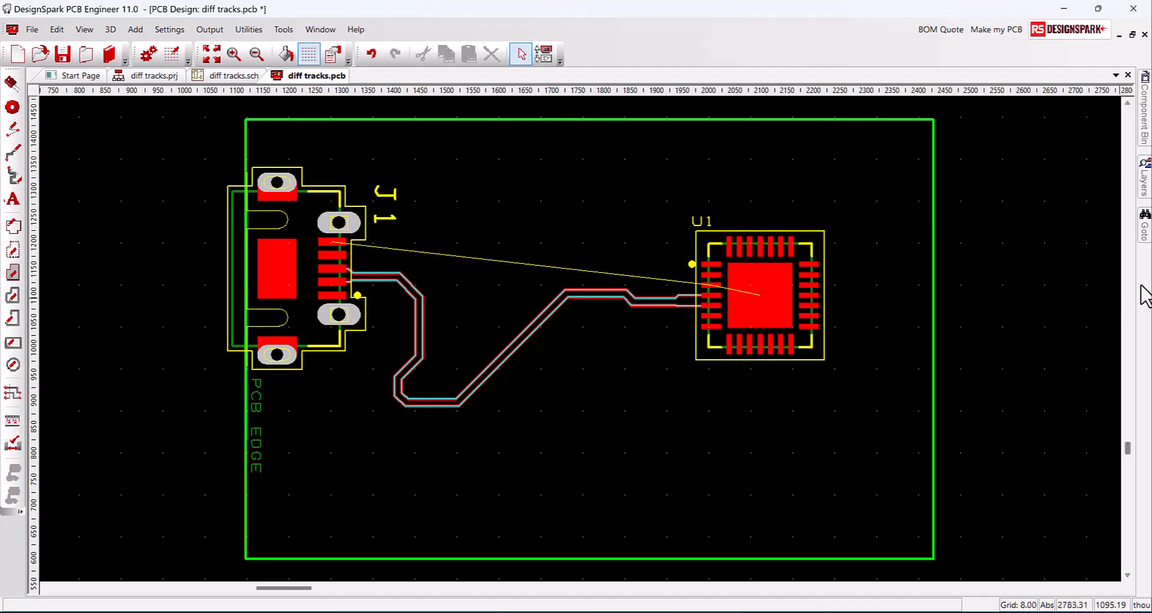
# Show and widen the Nets panel, then open its options with All Nets selected
pyautogui.rightClick(1141, 294)
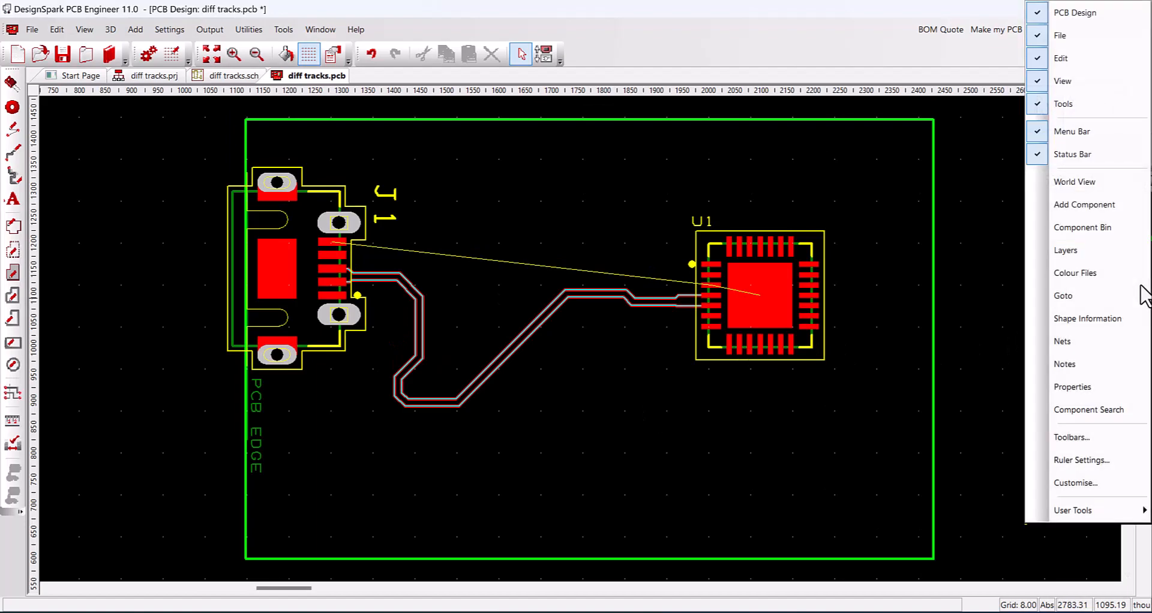
pyautogui.click(1082, 348)
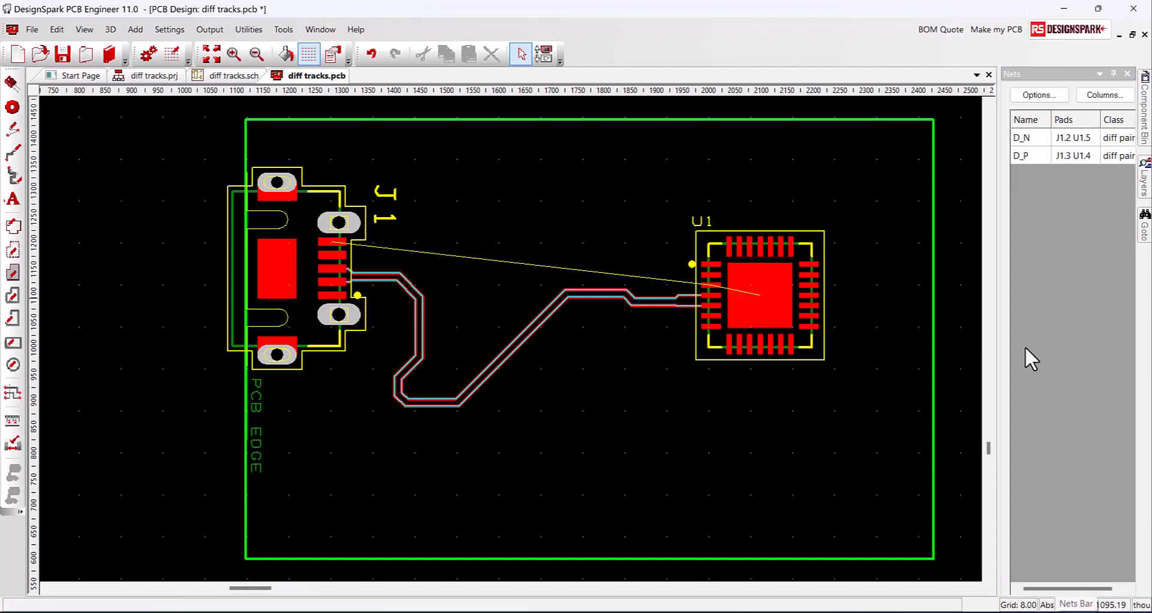
pyautogui.moveTo(999, 336); pyautogui.dragTo(892, 356)
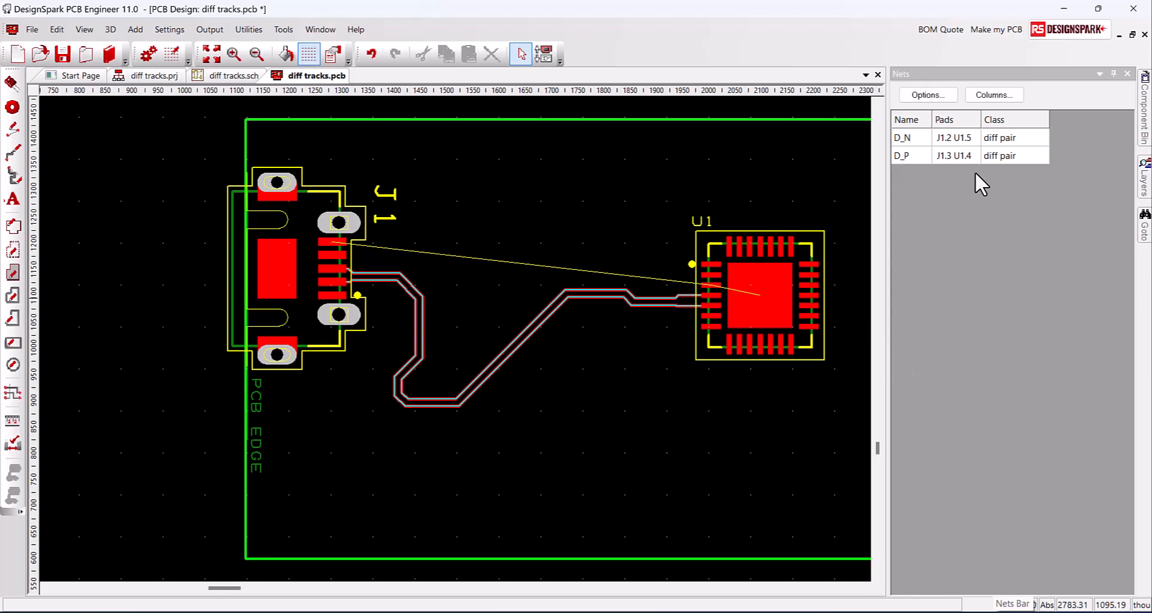
pyautogui.click(929, 96)
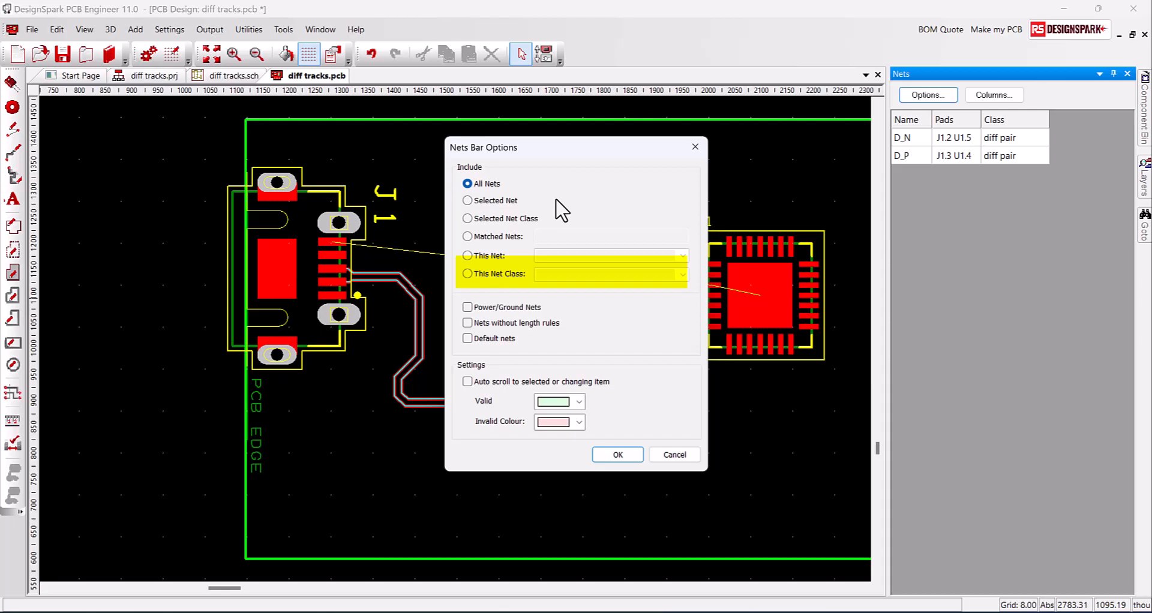
# Replace the Nets panel's Pads and Class columns with Diff Pair Skew and Net Length
pyautogui.click(635, 458)
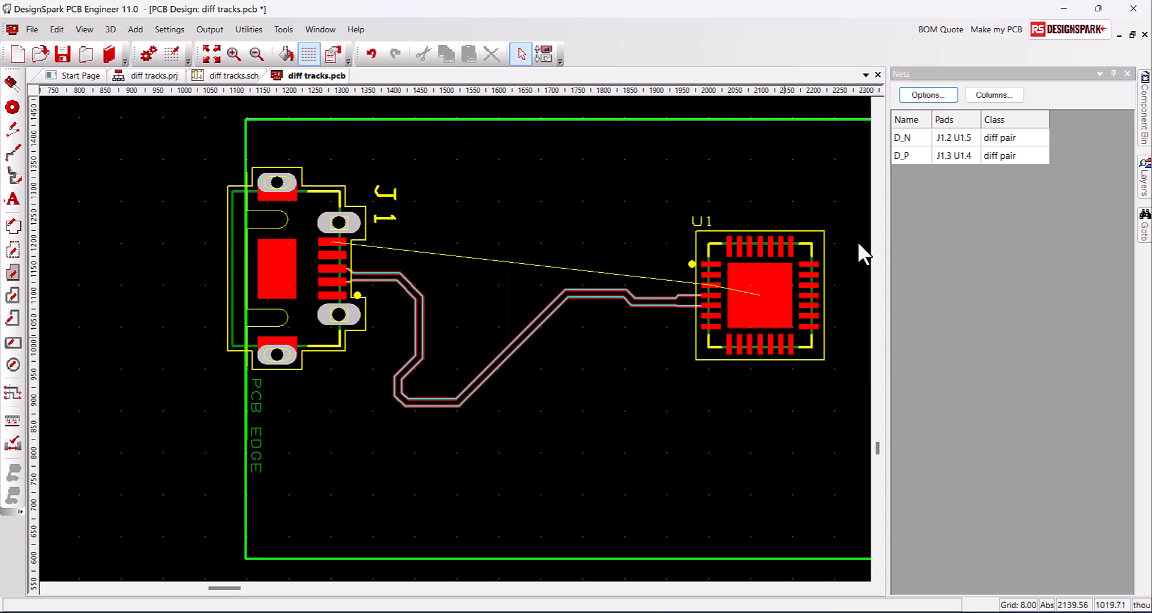
pyautogui.click(1002, 96)
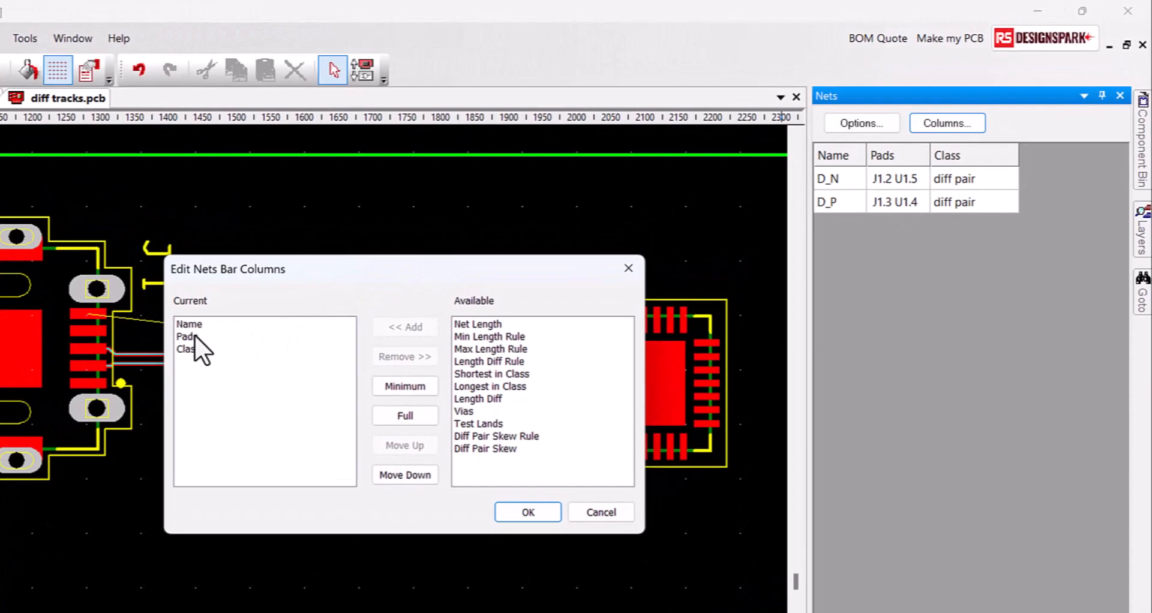
pyautogui.click(194, 335)
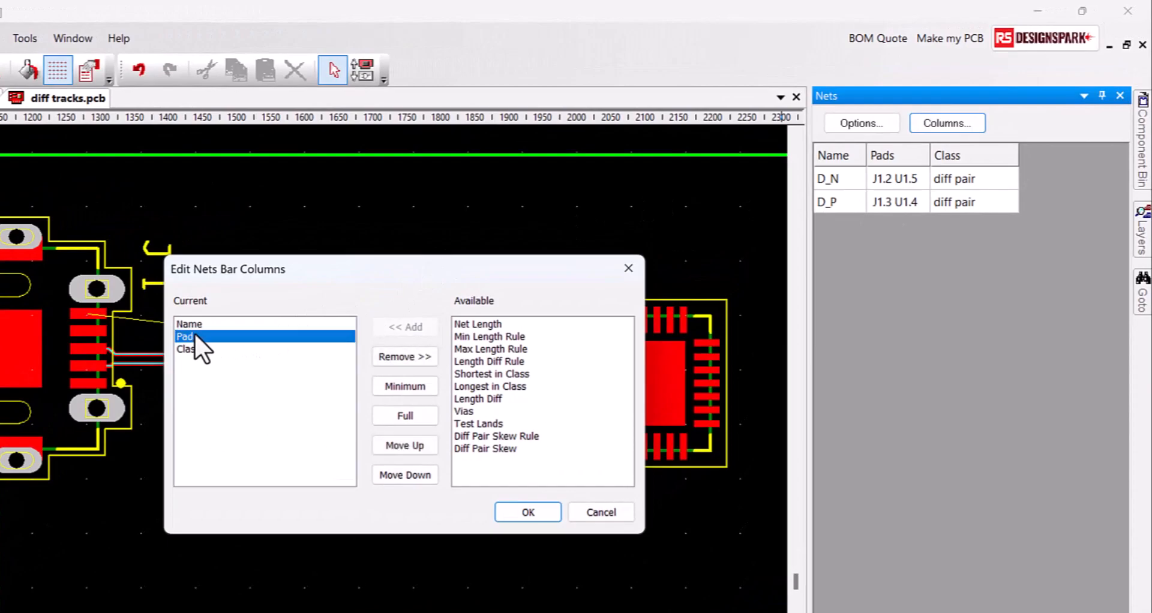
pyautogui.click(405, 356)
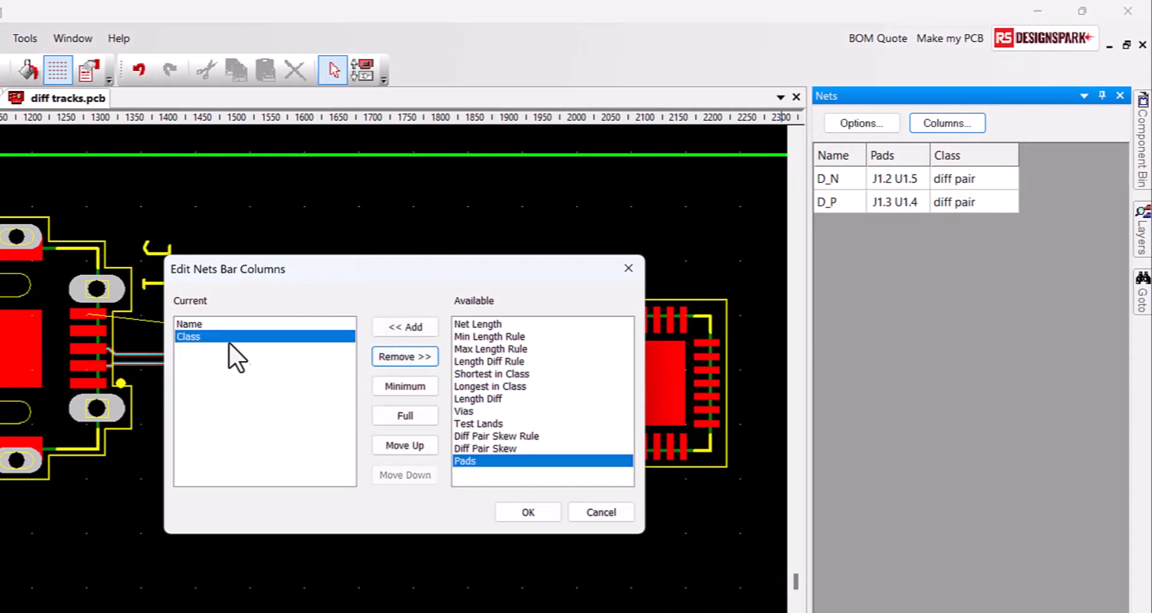
pyautogui.click(390, 359)
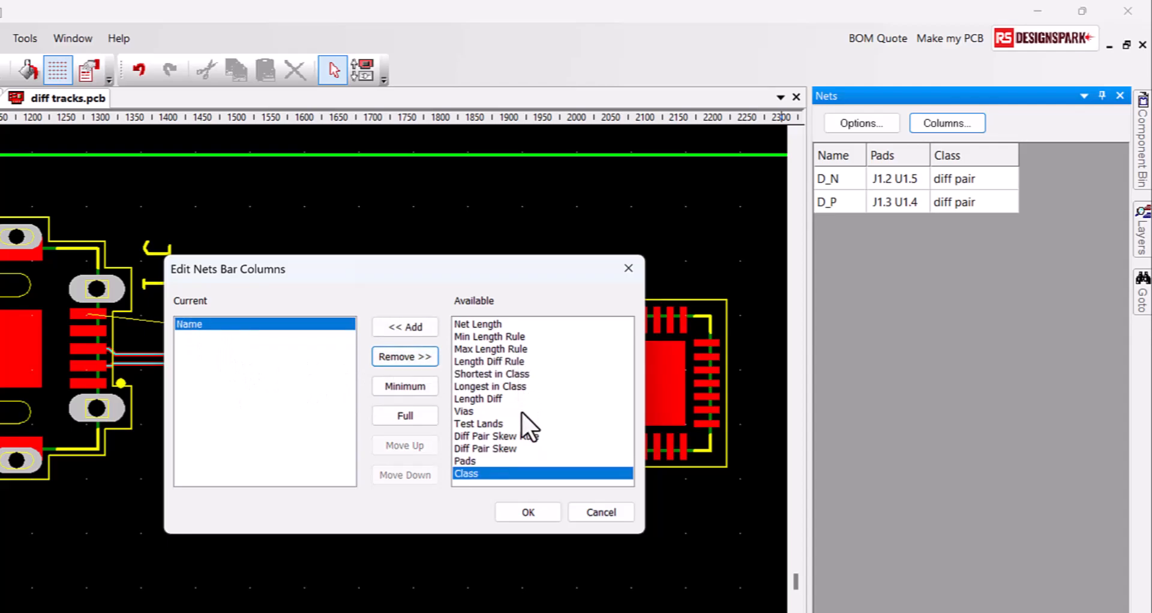
pyautogui.click(493, 448)
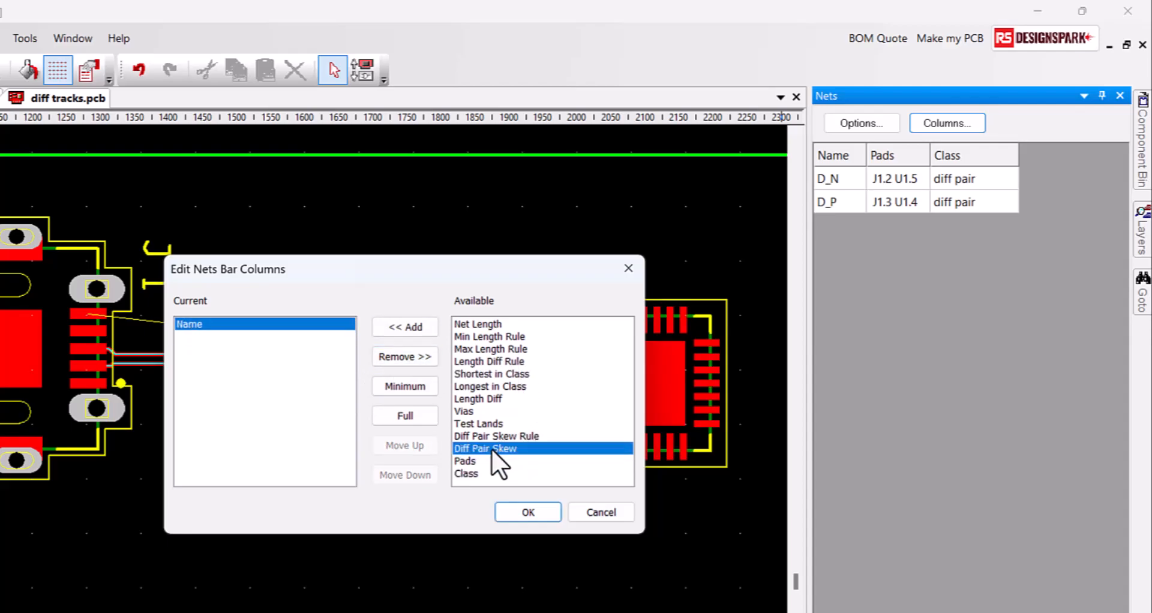
pyautogui.click(401, 332)
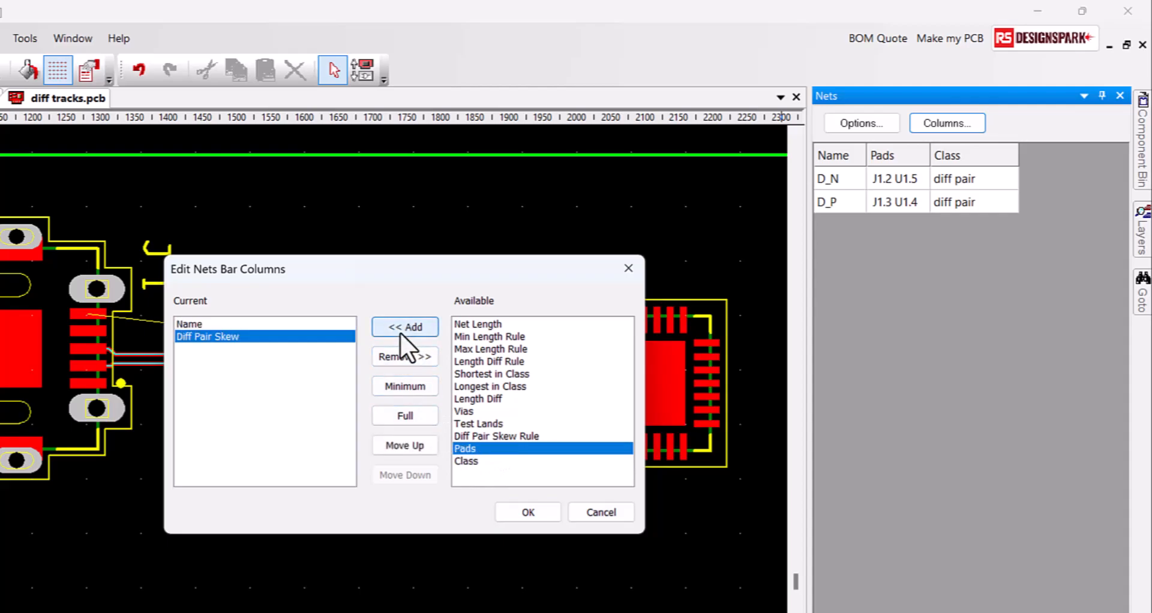
pyautogui.click(493, 324)
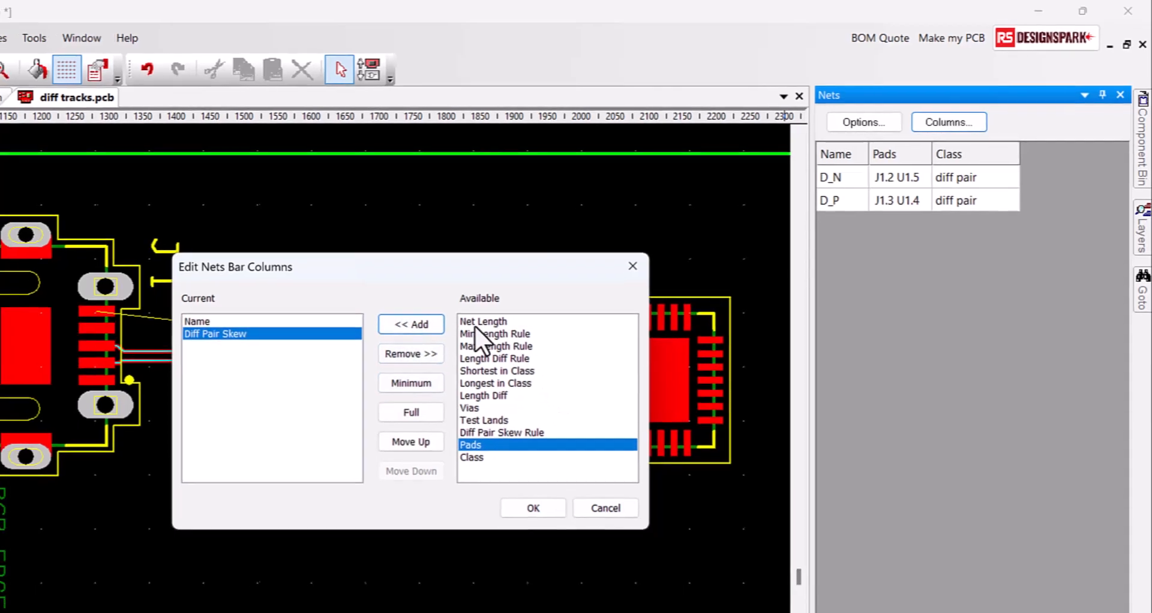
pyautogui.click(405, 326)
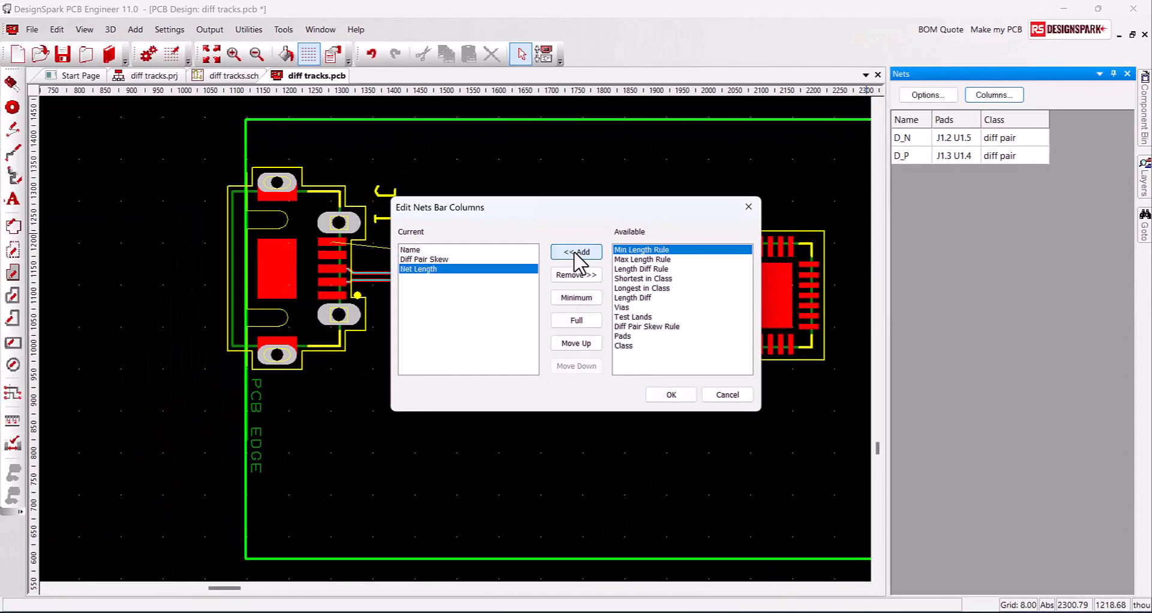
pyautogui.click(671, 393)
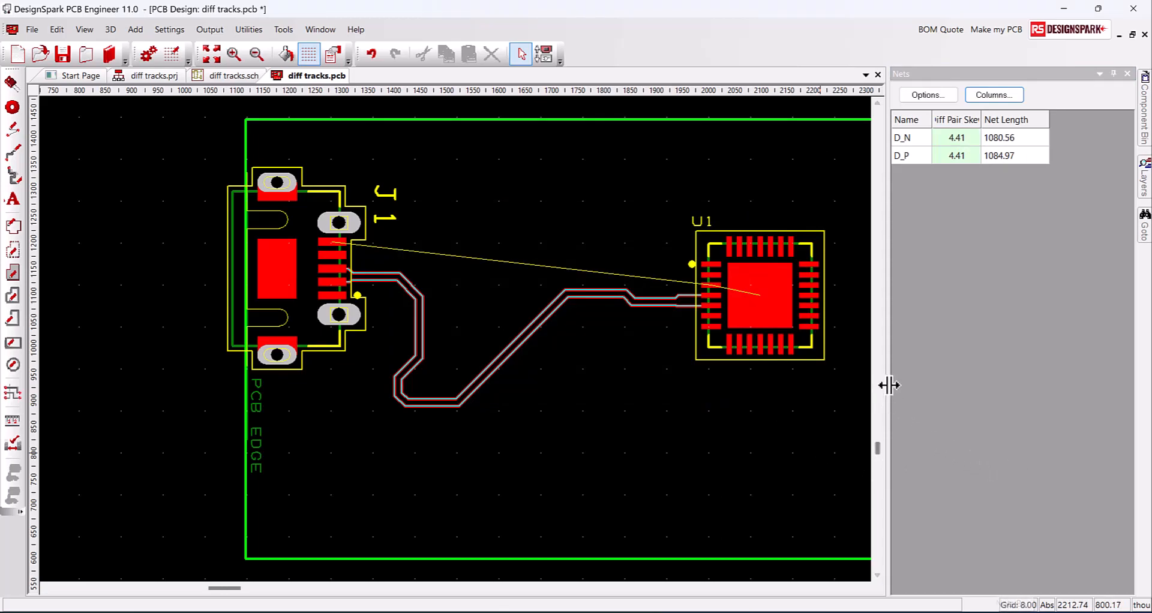
# Narrow the Nets panel and undo the routed pair, restoring connections with 2.45 skew
pyautogui.moveTo(885, 387); pyautogui.dragTo(983, 391)
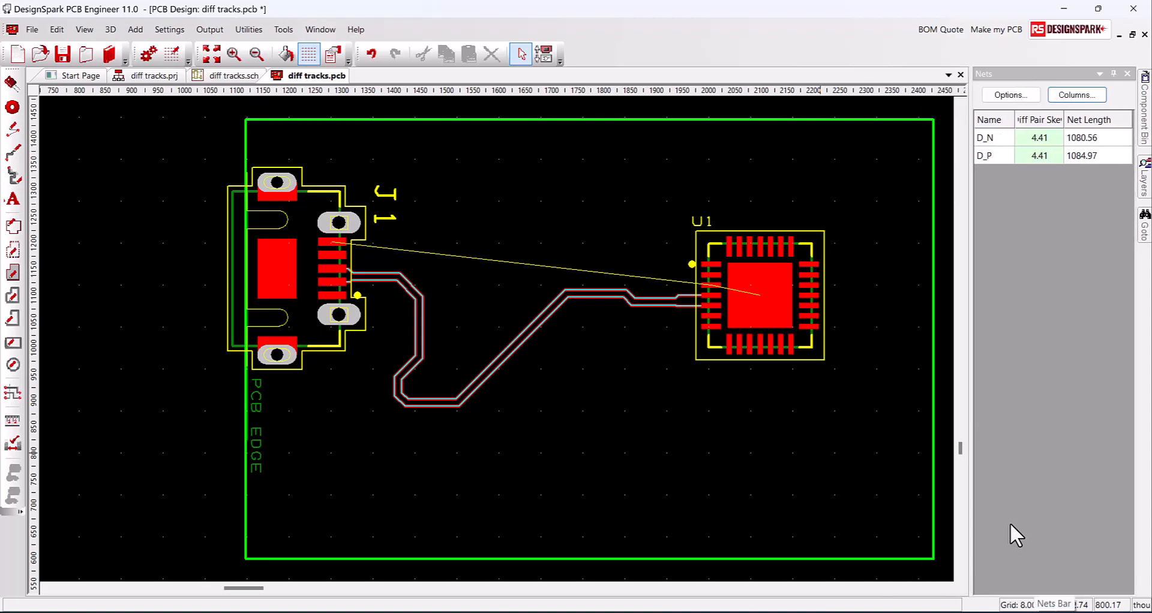
pyautogui.hotkey('ctrl', 'z')
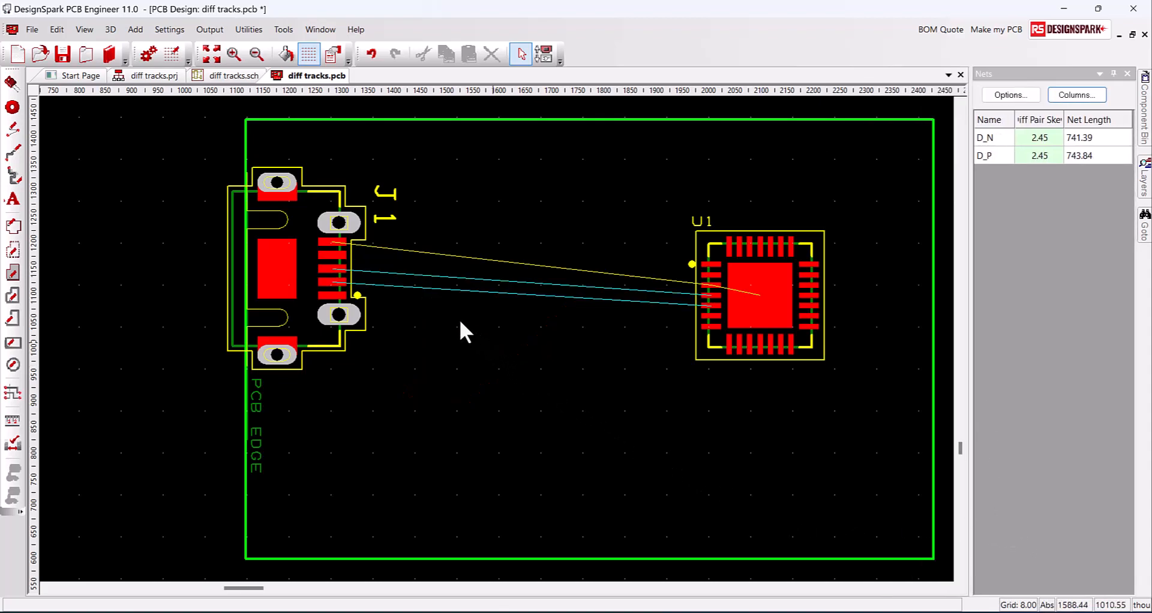
# Convert the D_N/D_P connection into paired tracks and route them downward from J1
pyautogui.rightClick(402, 282)
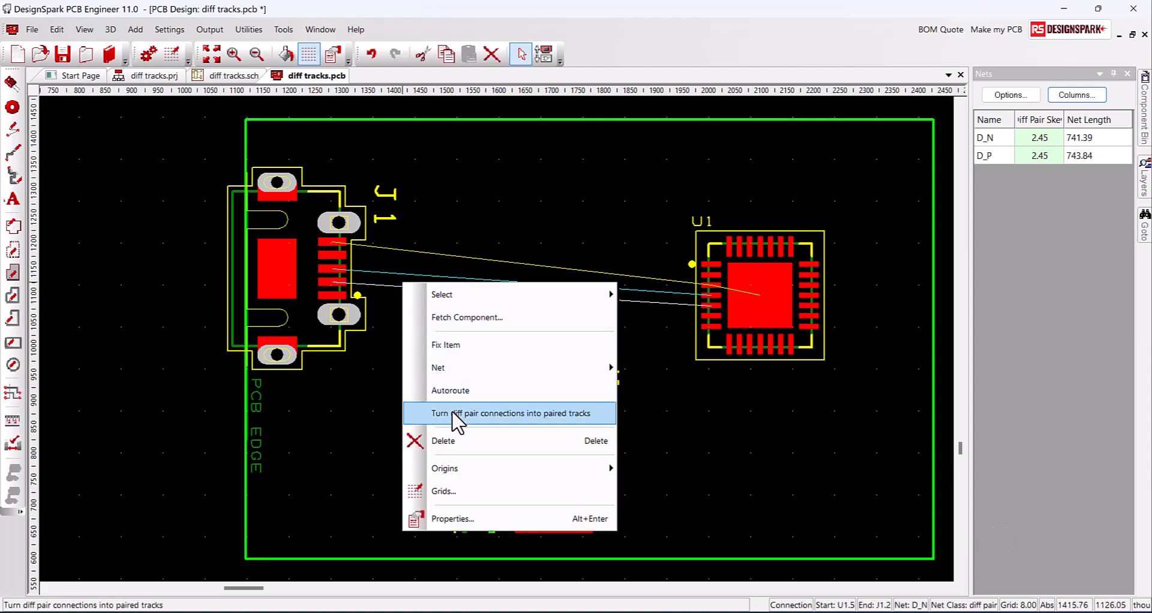
pyautogui.click(480, 413)
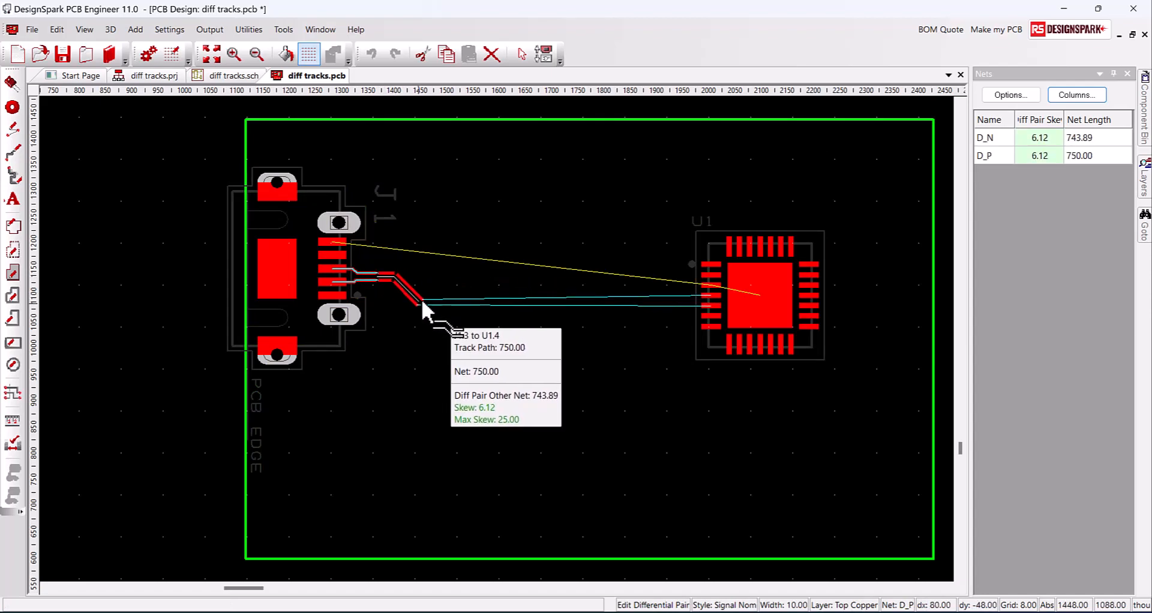
pyautogui.click(421, 305)
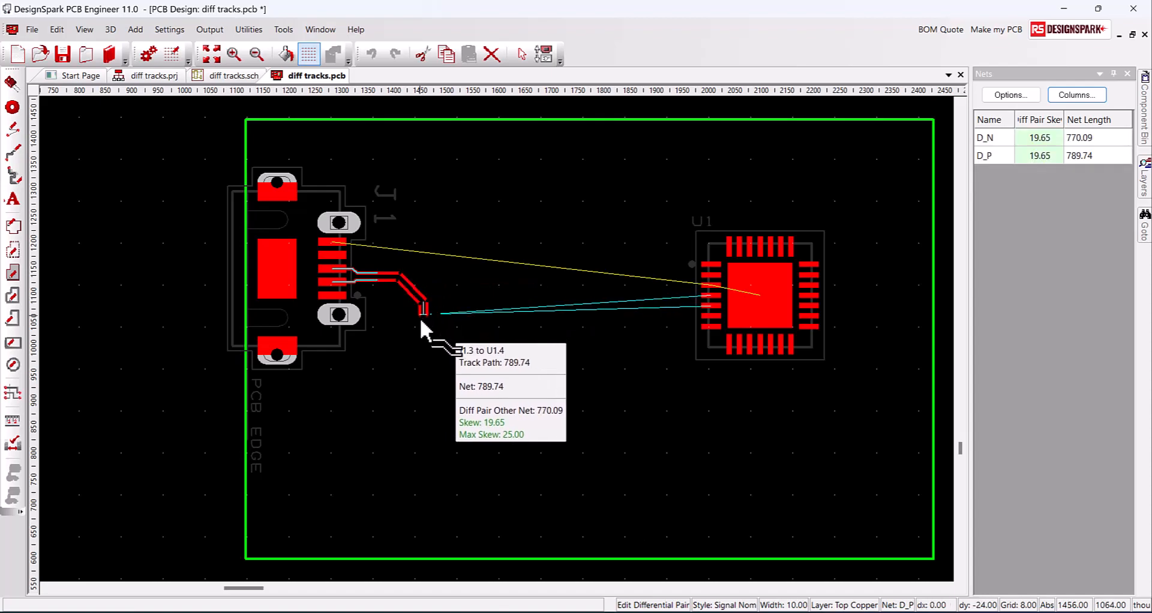
pyautogui.click(423, 346)
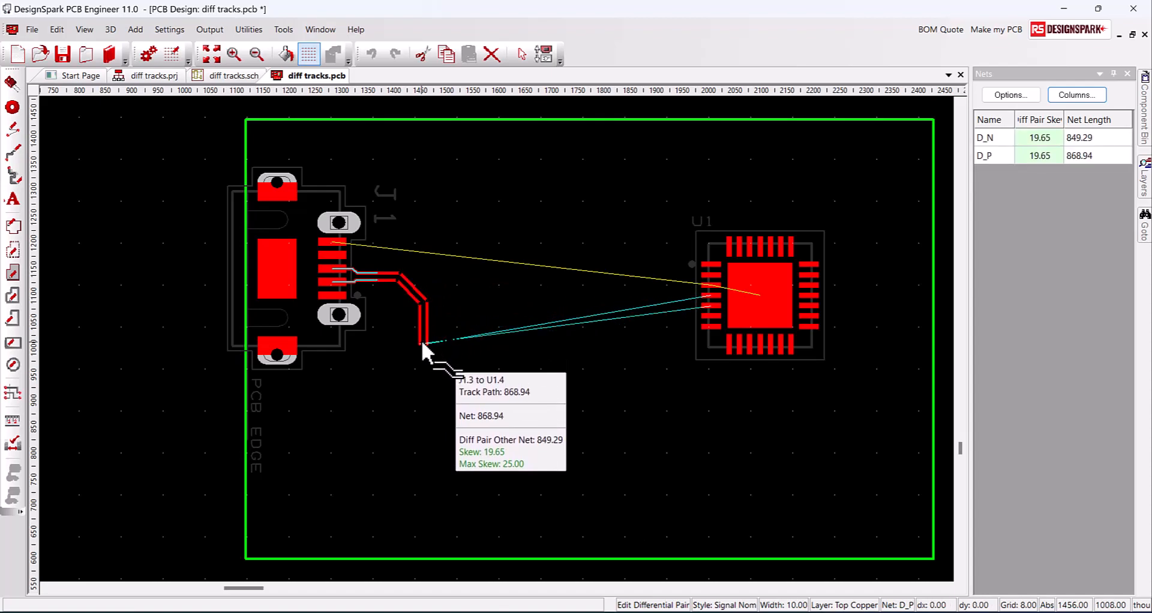
pyautogui.click(407, 370)
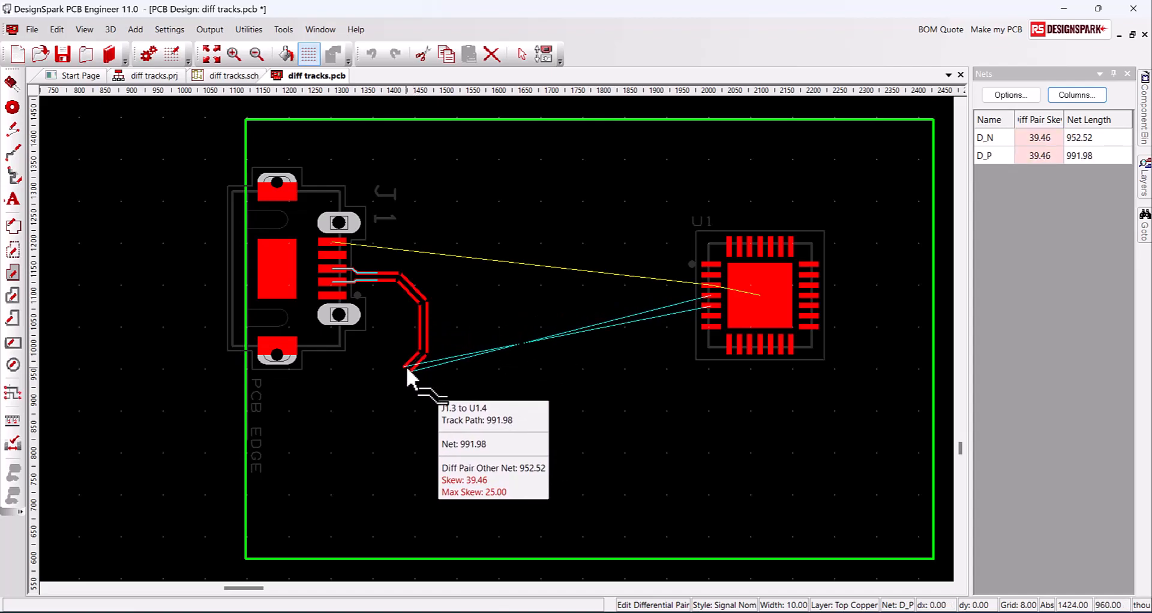
# Route the pair diagonally toward U1 and Auto Complete it, reaching 0.05 skew
pyautogui.click(417, 394)
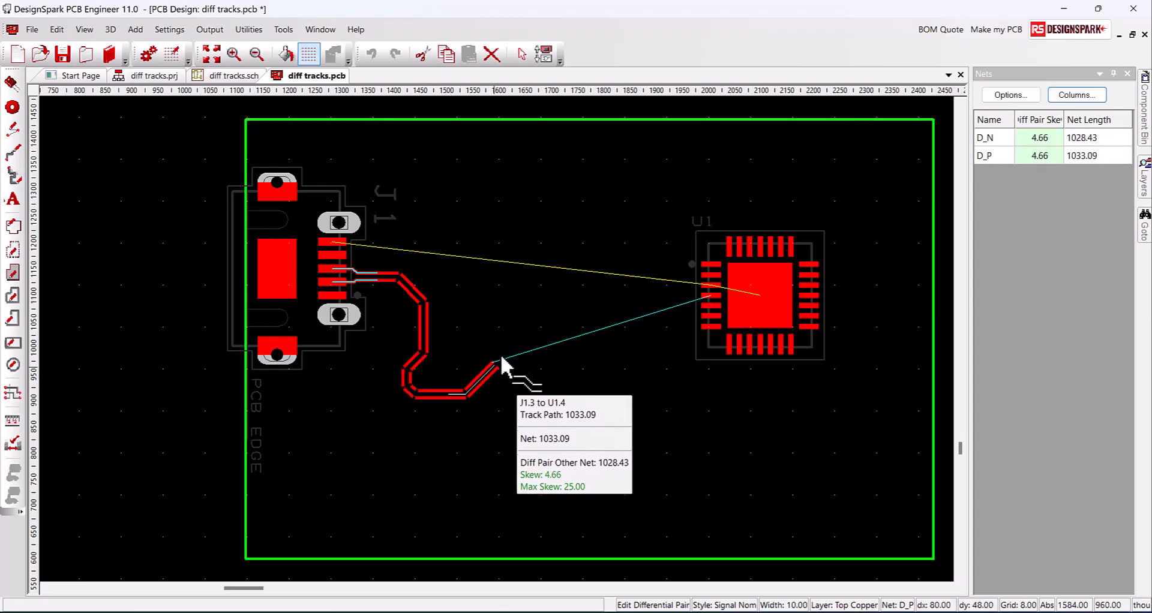
pyautogui.click(505, 354)
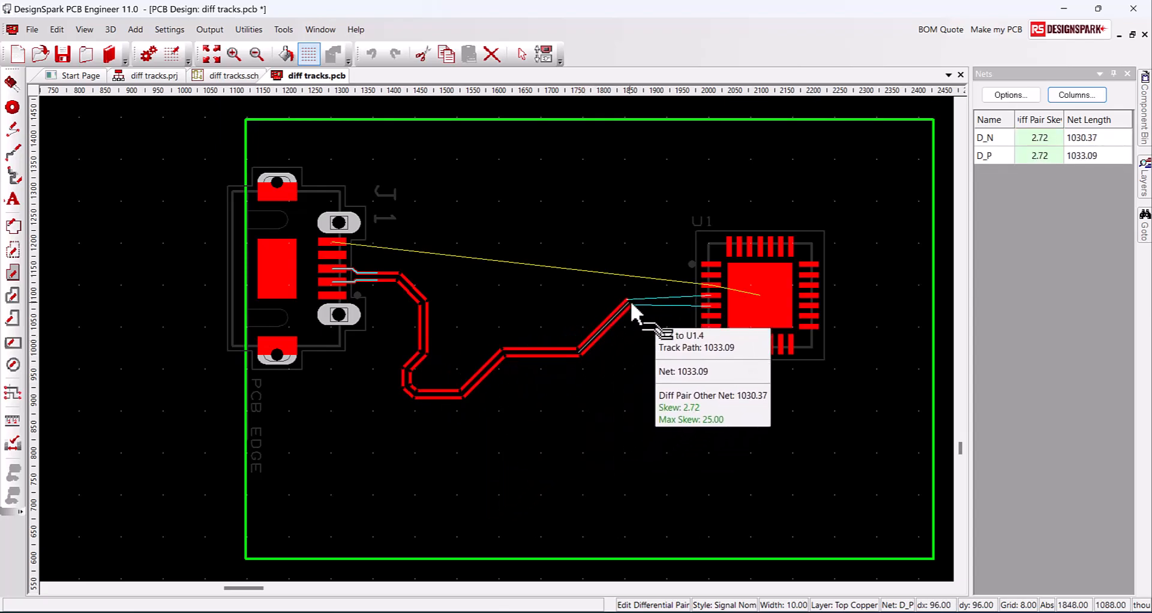
pyautogui.click(631, 301)
pyautogui.rightClick(646, 298)
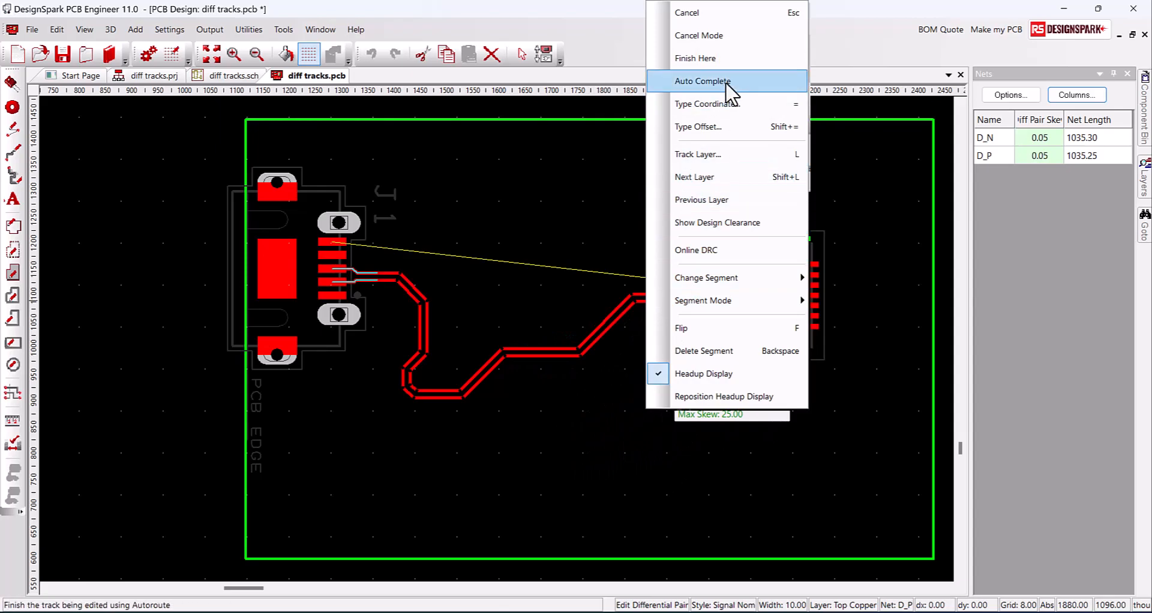
pyautogui.click(726, 82)
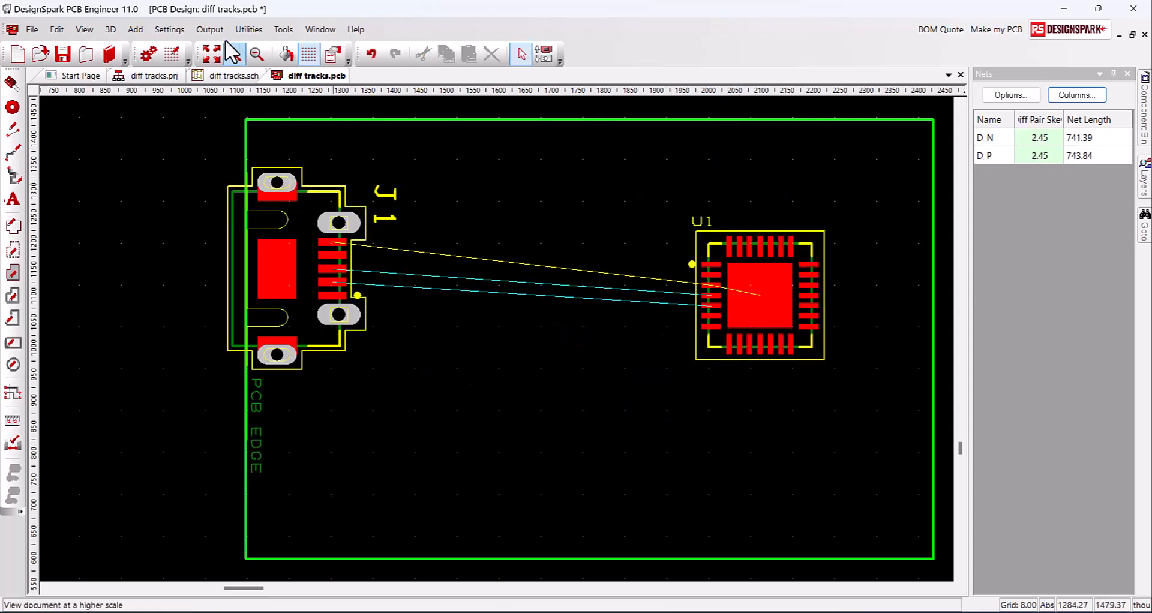
# Turn off the headup display in Preferences
pyautogui.click(177, 34)
pyautogui.click(191, 52)
pyautogui.click(709, 169)
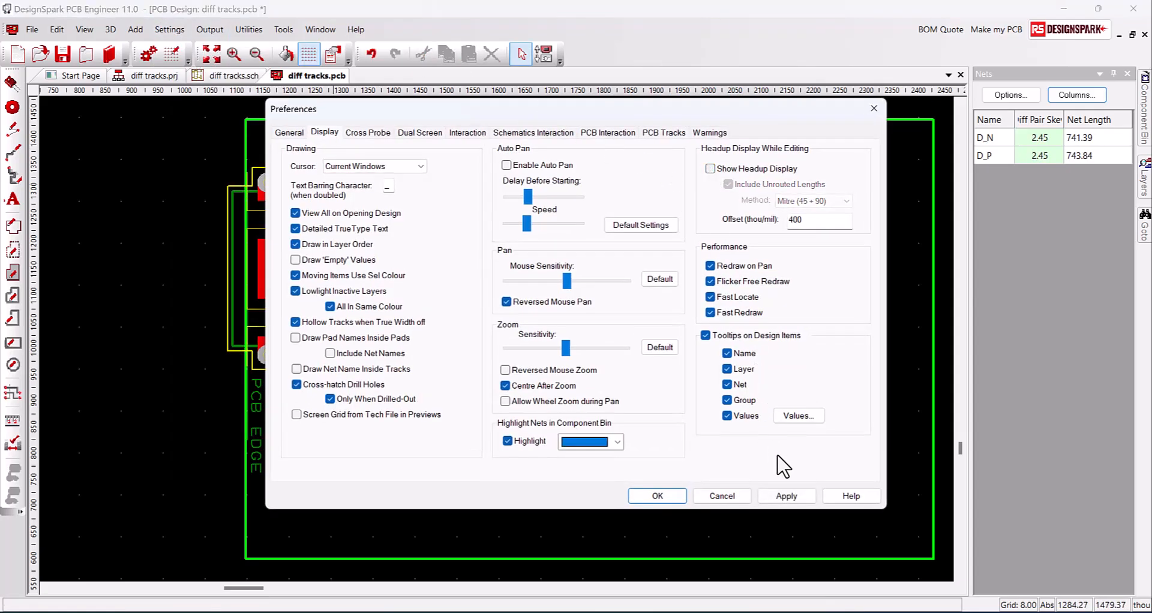
pyautogui.click(679, 496)
# Route the D_N/D_P pair from J1 through several bends into U1's pads
pyautogui.rightClick(395, 282)
pyautogui.click(433, 359)
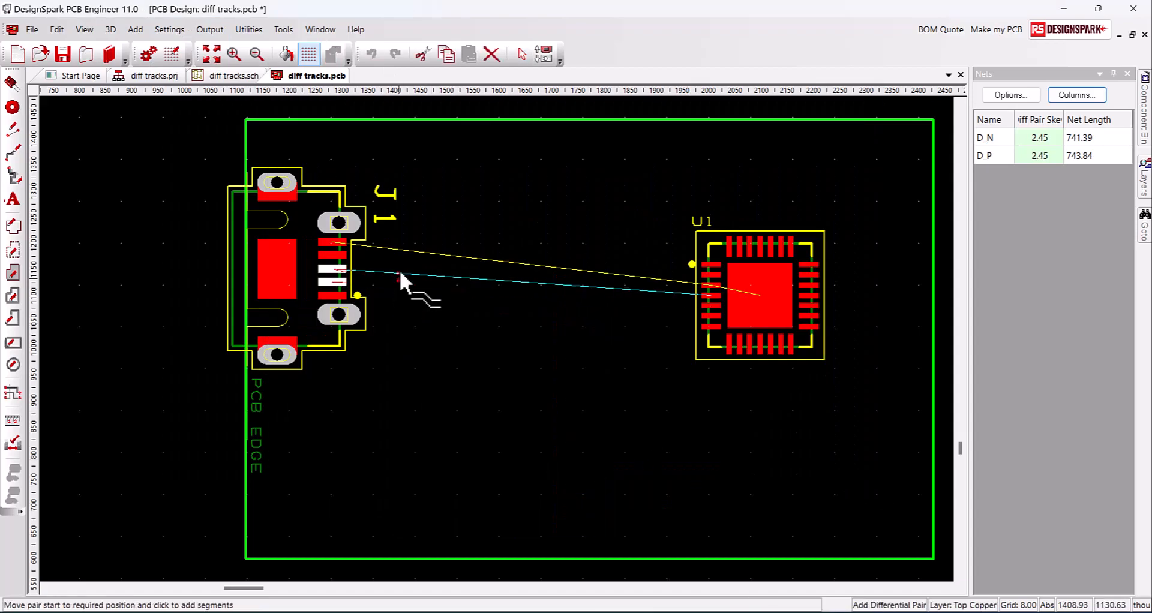
pyautogui.click(453, 305)
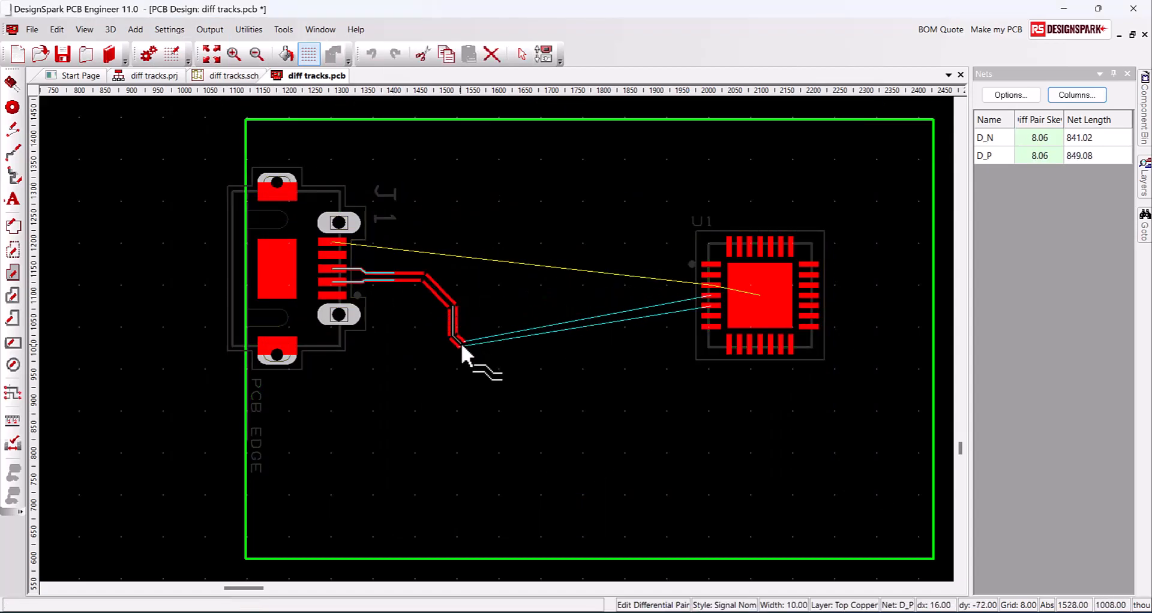
pyautogui.click(487, 375)
pyautogui.click(581, 374)
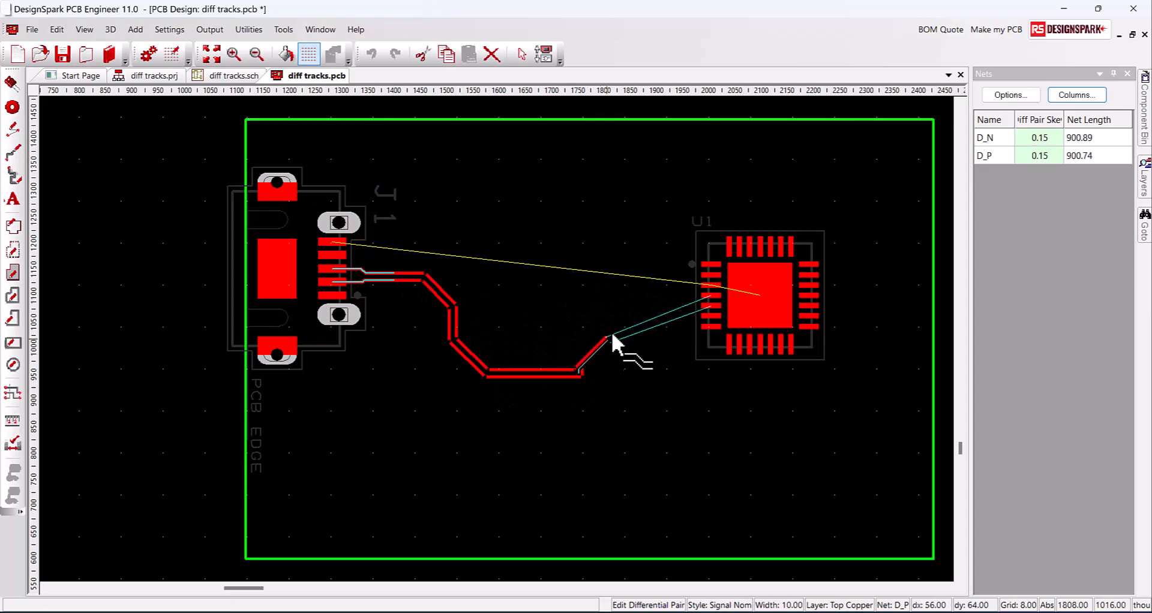
pyautogui.click(649, 303)
pyautogui.click(682, 211)
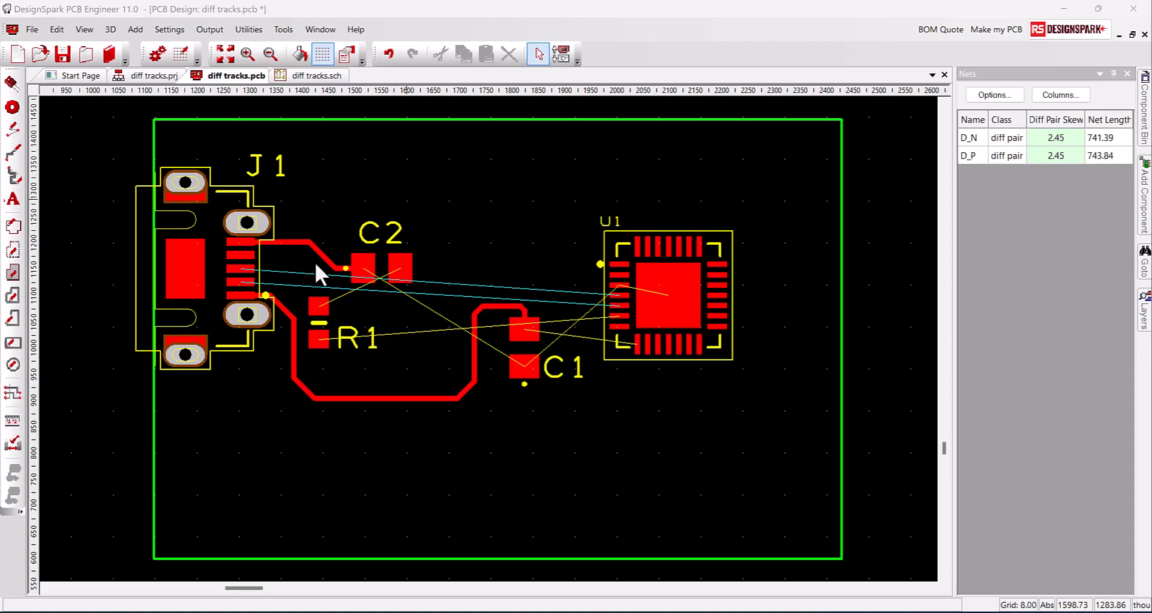
# Route D_P/D_N as paired tracks from J1 past C2 and C1, auto-completing into U1 (skew 4.41)
pyautogui.rightClick(290, 284)
pyautogui.click(365, 419)
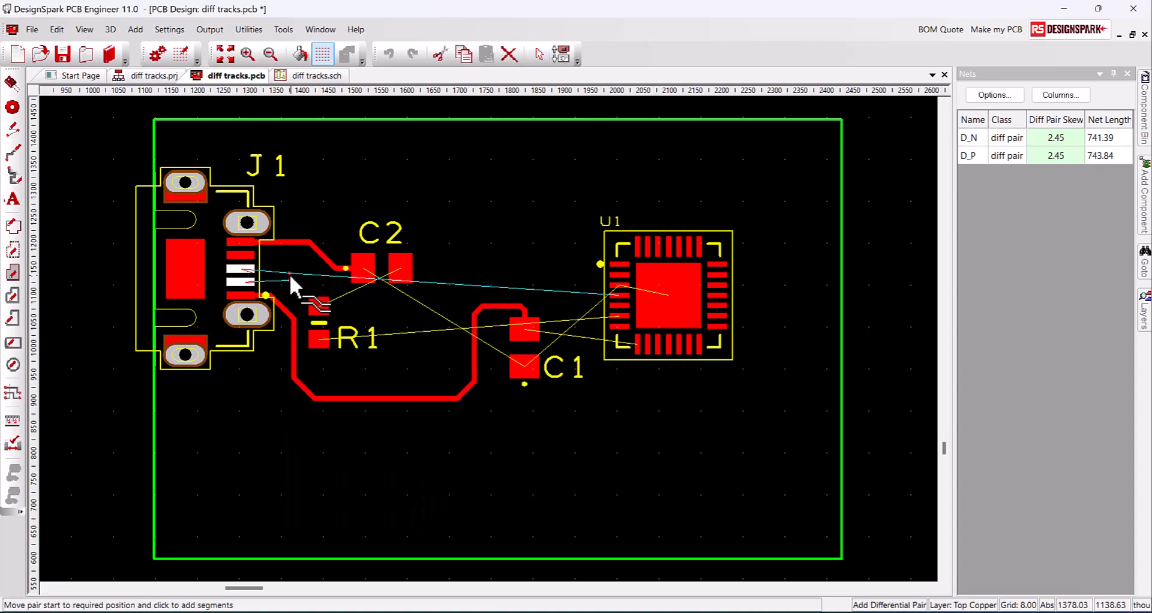
pyautogui.click(288, 274)
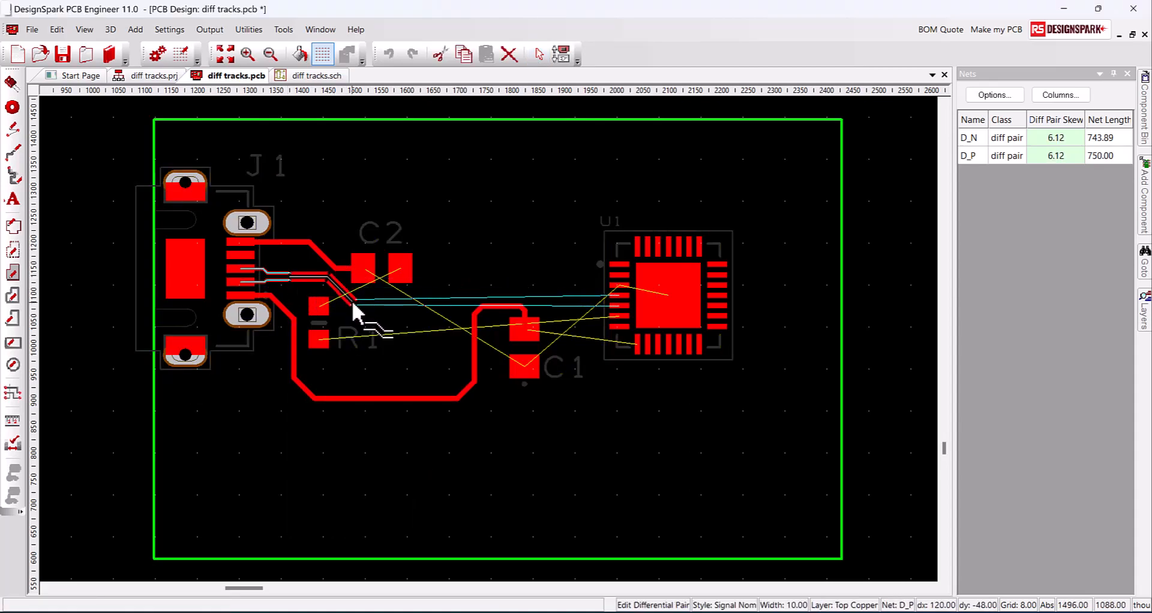
pyautogui.click(480, 289)
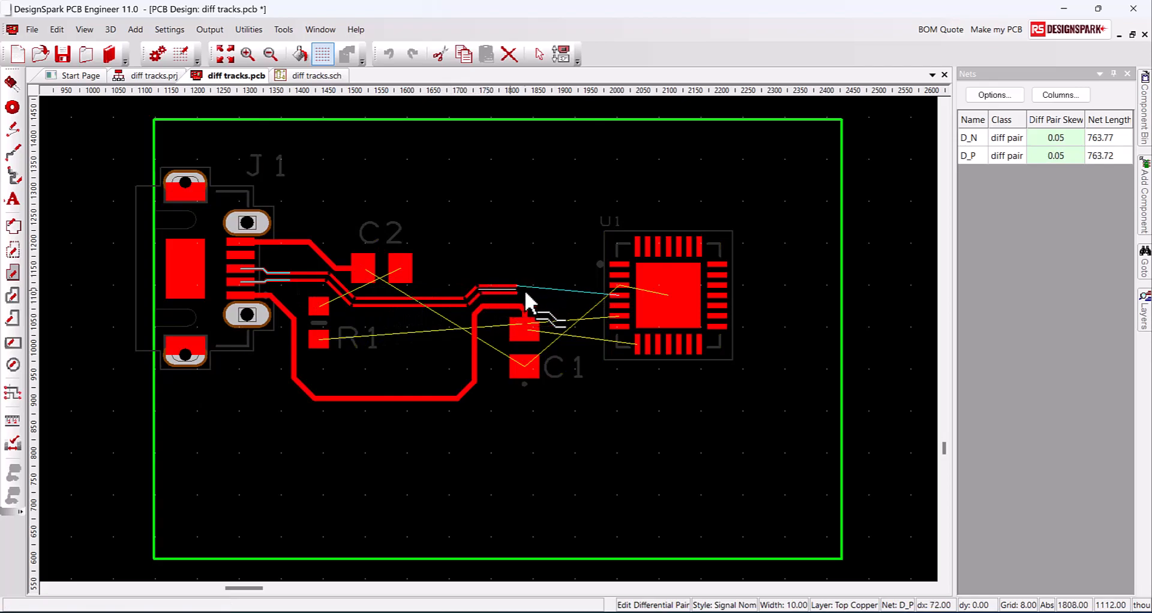
pyautogui.click(546, 307)
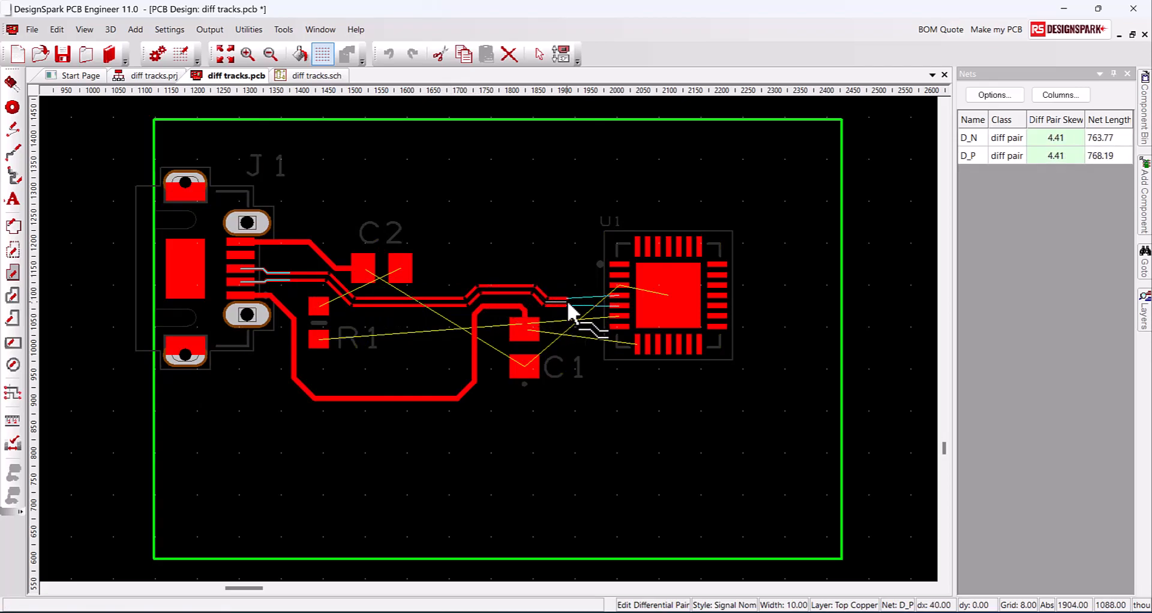
pyautogui.rightClick(574, 300)
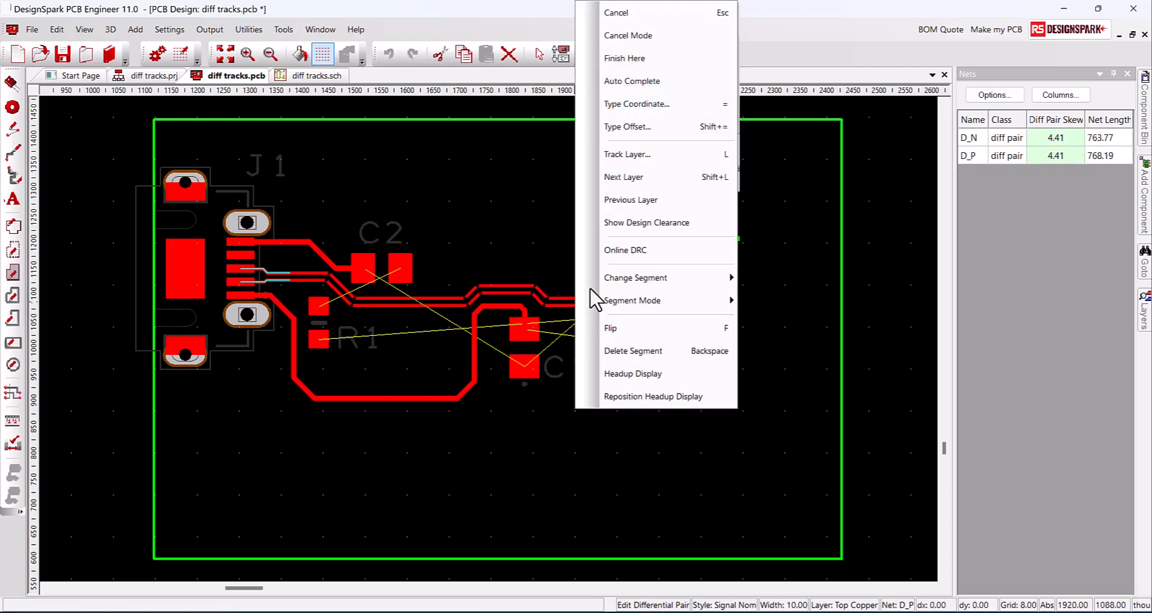
pyautogui.click(638, 84)
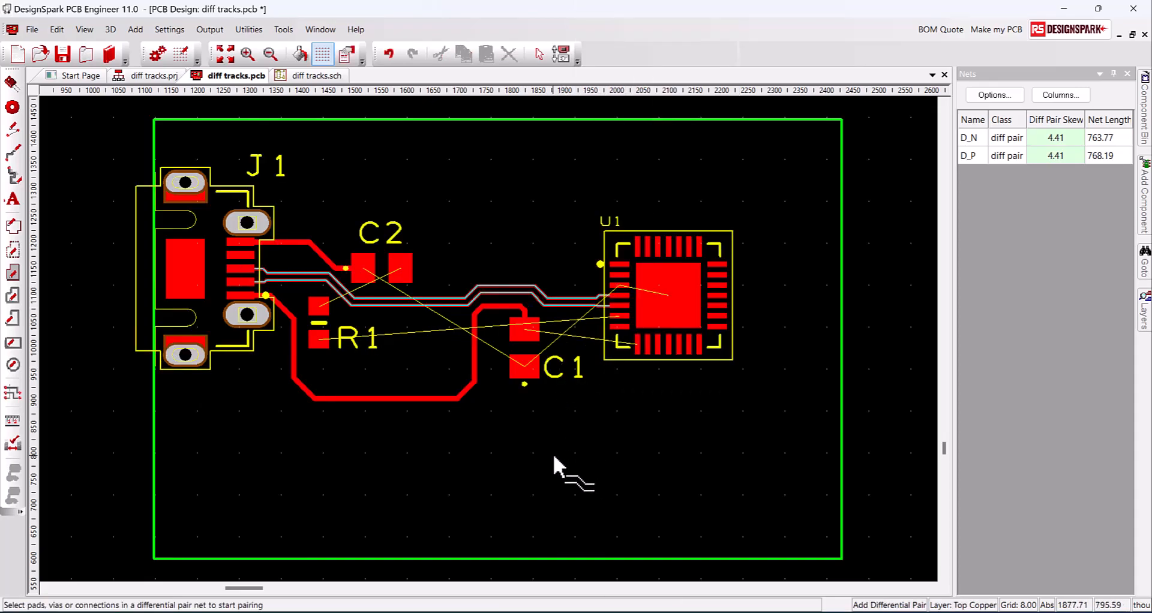
pyautogui.press('Escape')
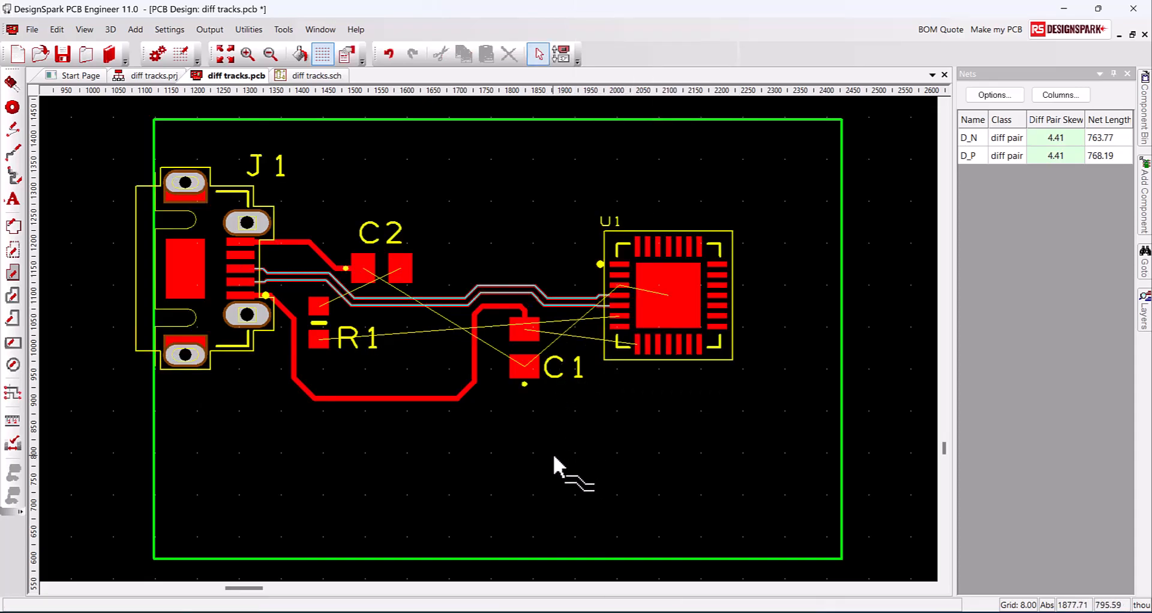
# Measure the 7.63 gap from the 0v track to D_P, then open Design Technology spacings
pyautogui.click(18, 421)
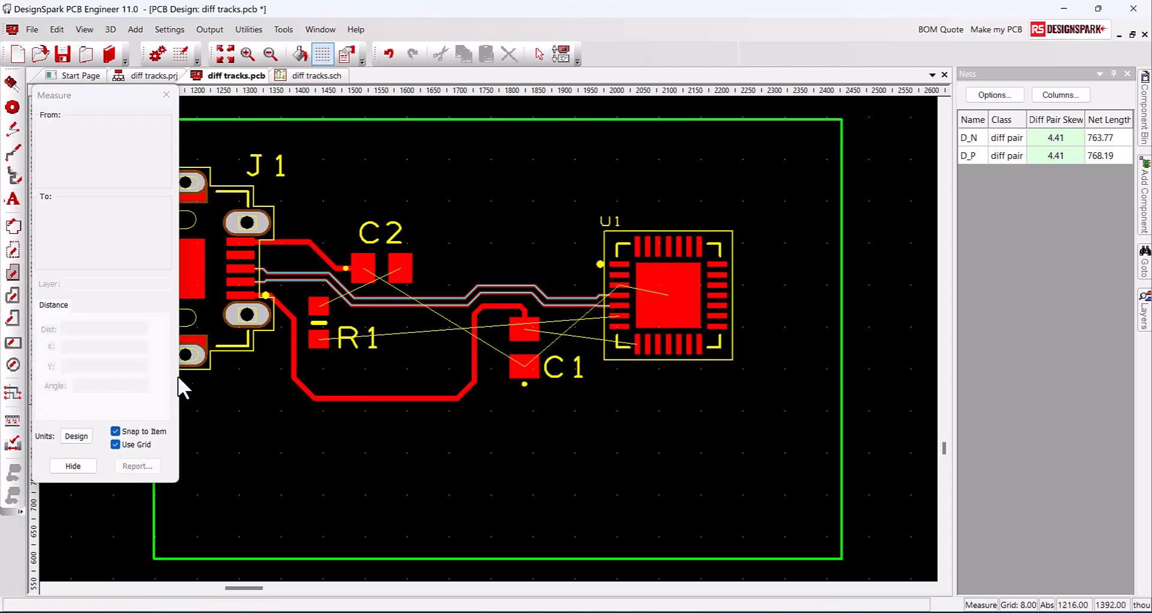
pyautogui.click(336, 270)
pyautogui.click(337, 277)
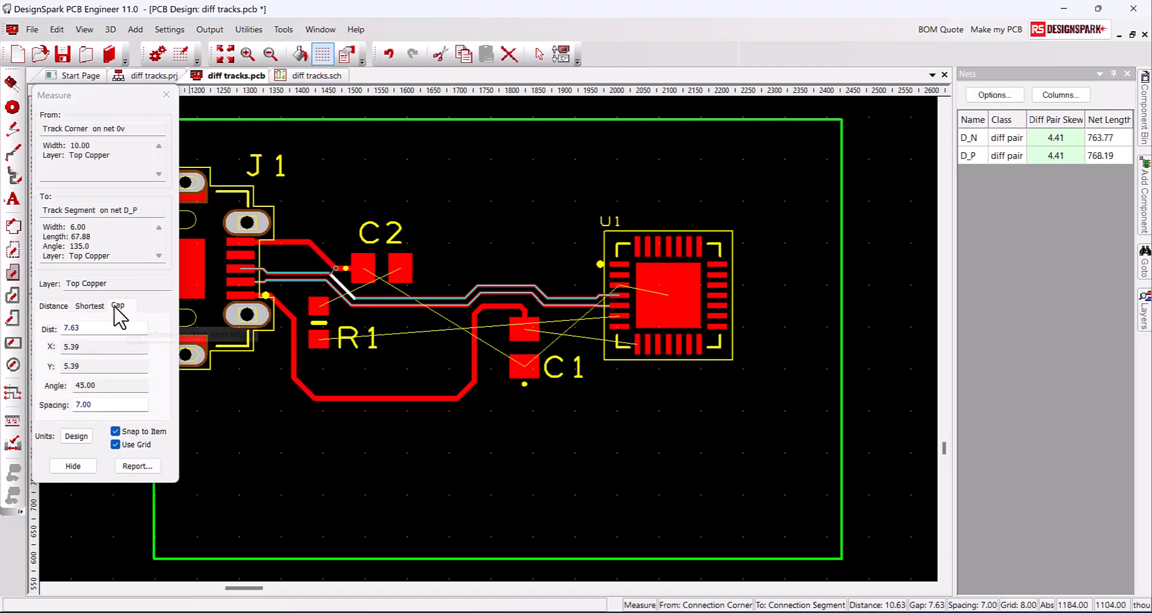
pyautogui.press('Escape')
pyautogui.hotkey('shift', 't')
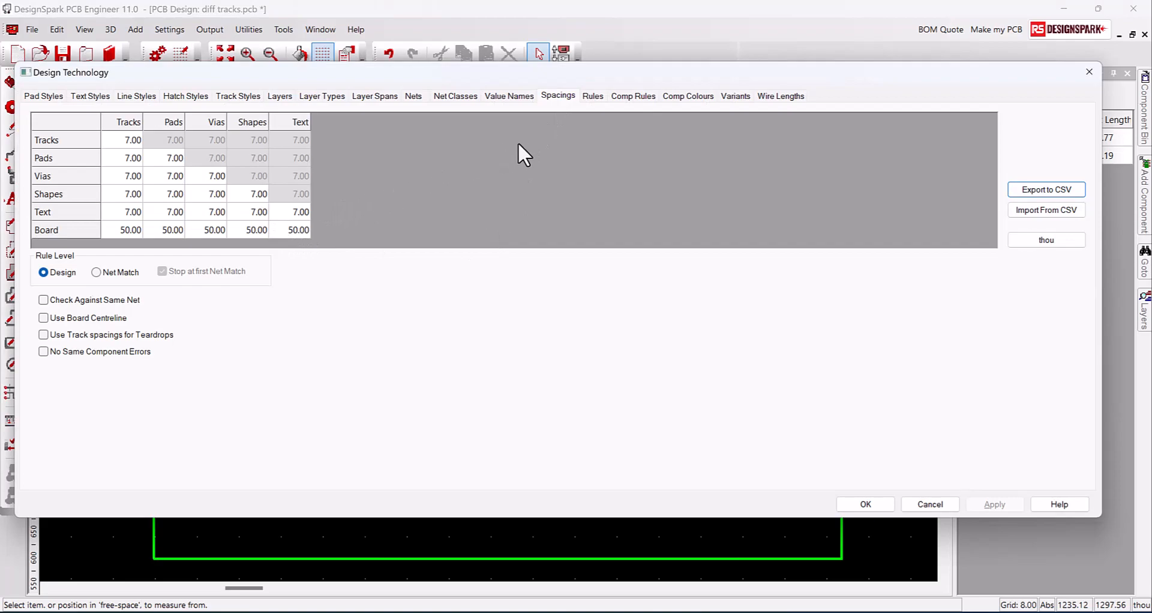
# Enter a guard spacing of 25.0 for nets D_N and D_P in the Nets table
pyautogui.click(414, 97)
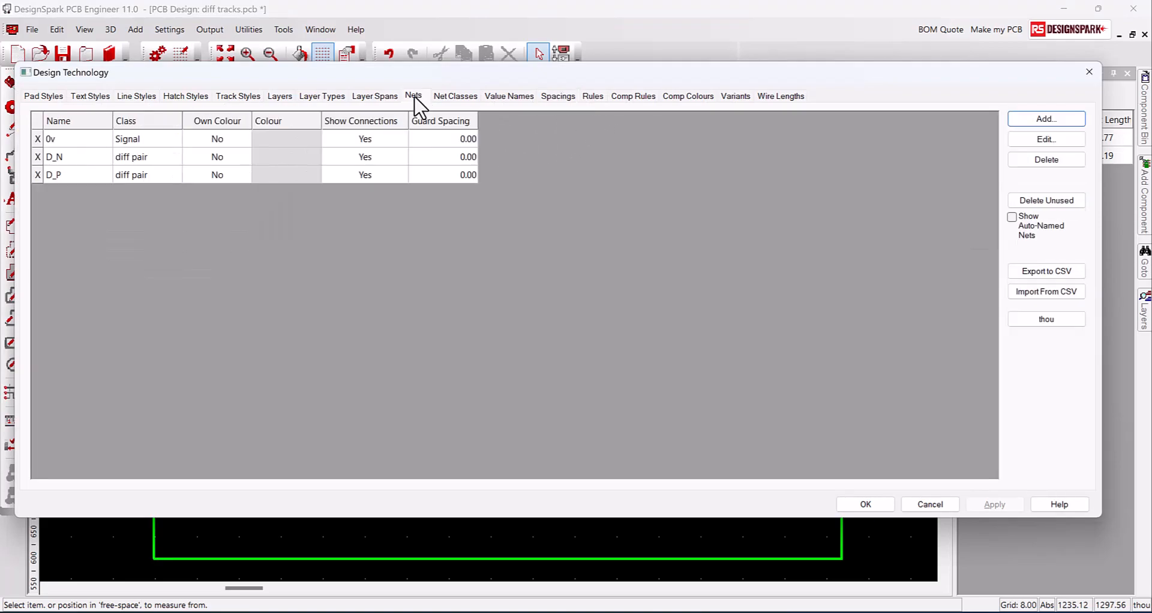
pyautogui.click(448, 158)
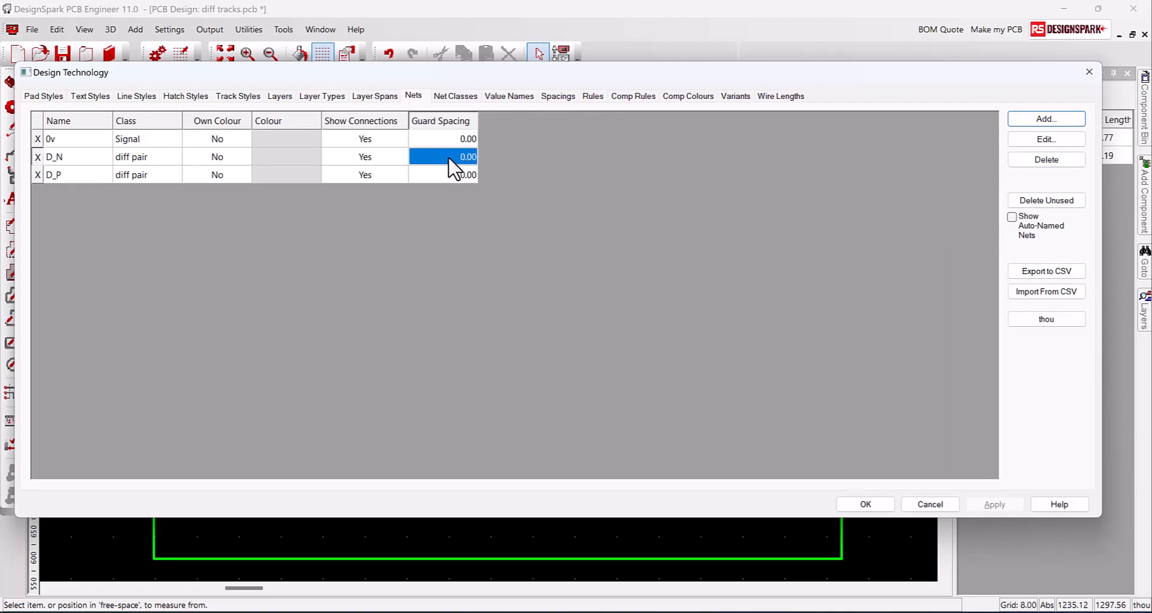
pyautogui.write('25.0')
pyautogui.click(455, 171)
pyautogui.write('2')
pyautogui.press('Return')
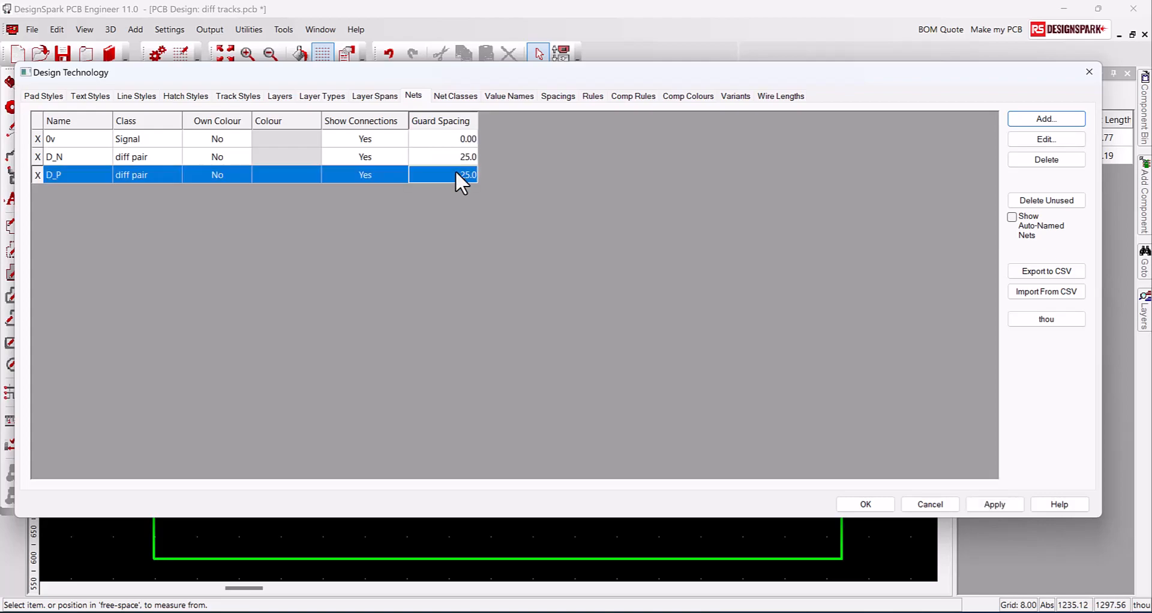
# Close the net settings, then turn on Show Clearances in the Colours settings and apply it
pyautogui.click(888, 504)
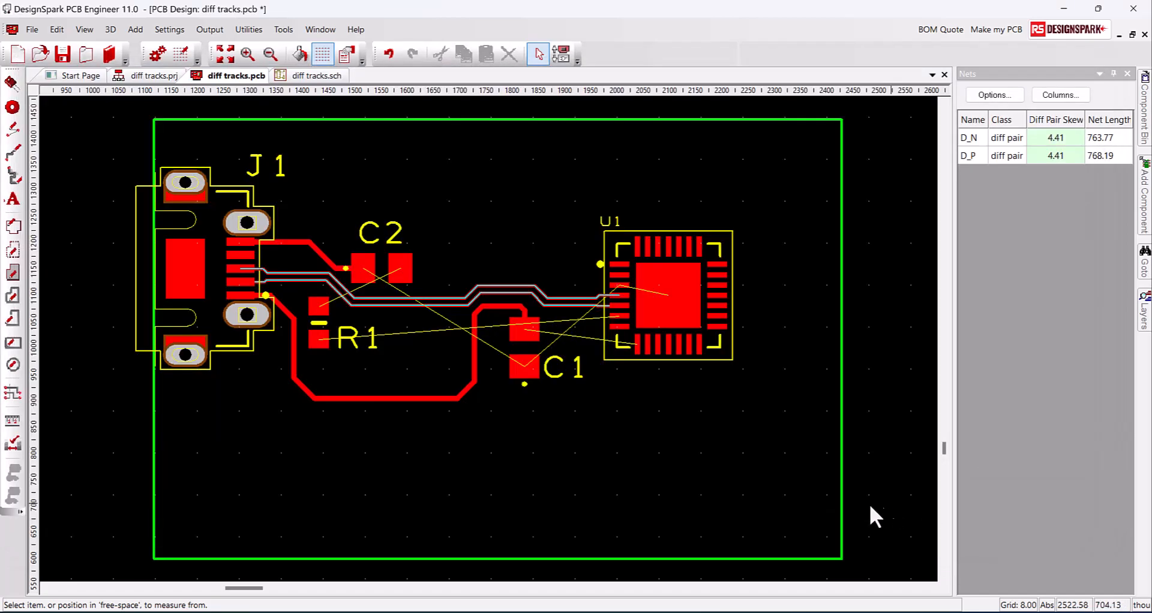
pyautogui.hotkey('ctrl', 'l')
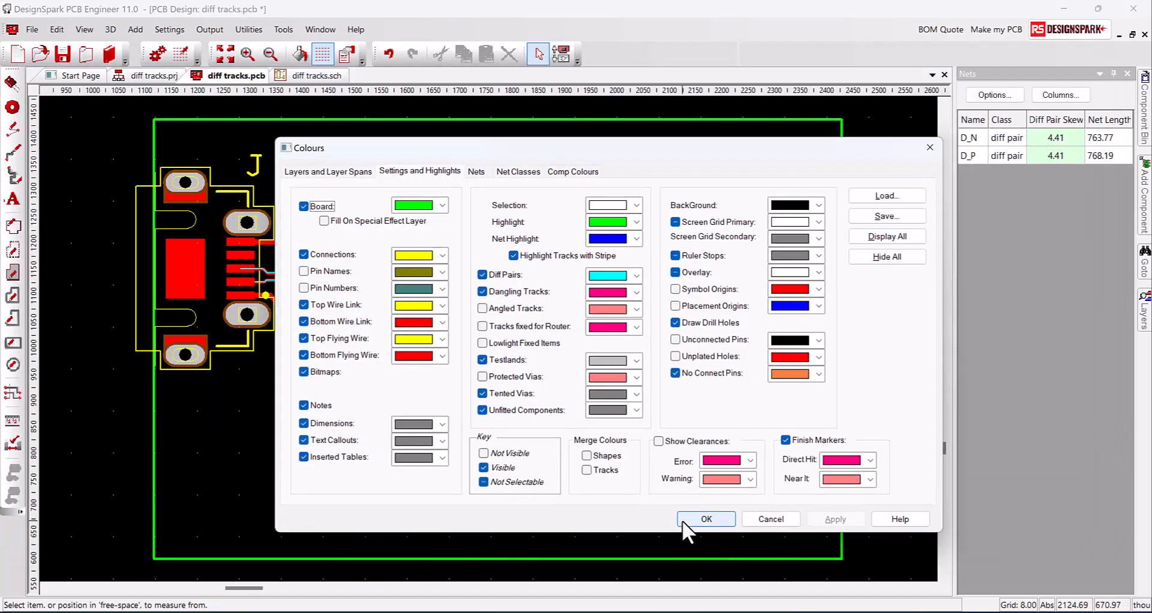
pyautogui.click(661, 442)
pyautogui.click(826, 517)
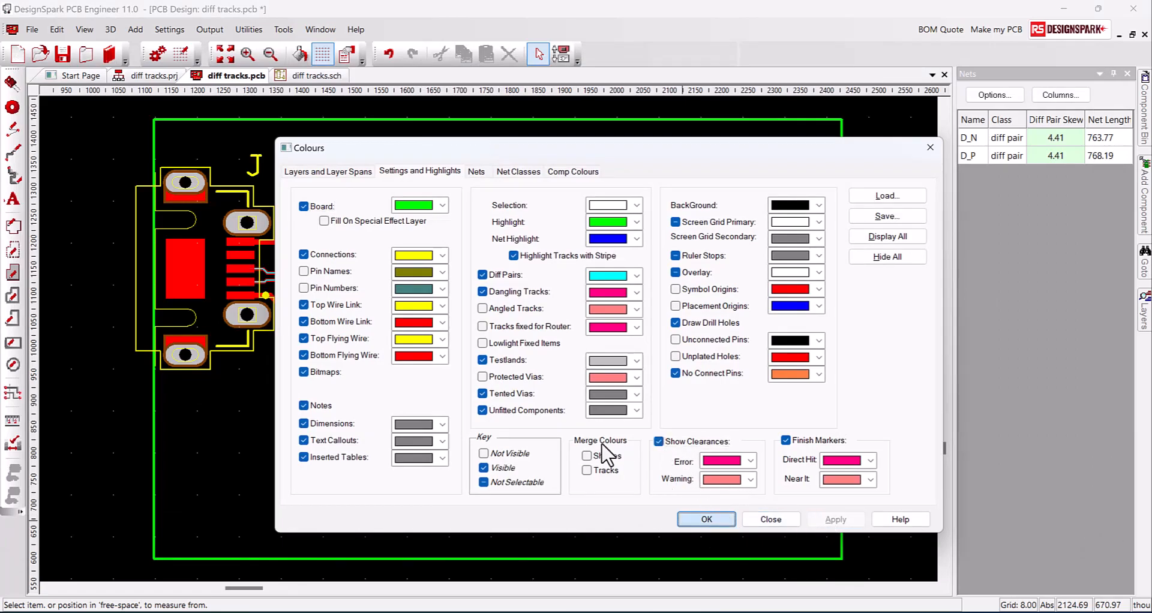
pyautogui.click(723, 518)
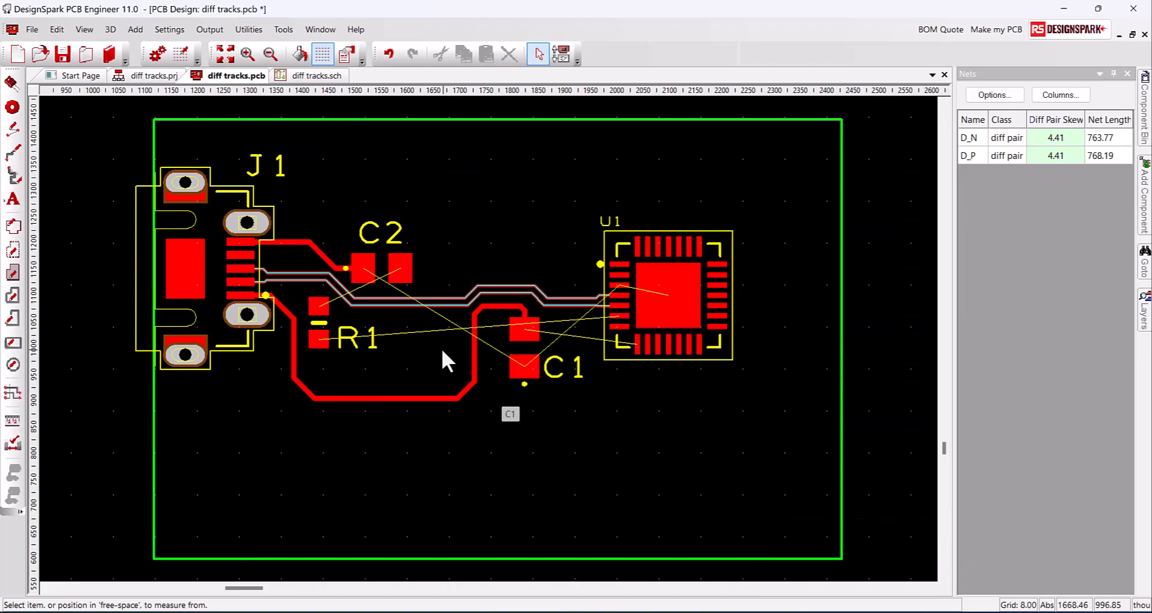
# Nudge C2 up and to the right and R1 slightly down, away from the diff pair
pyautogui.click(400, 271)
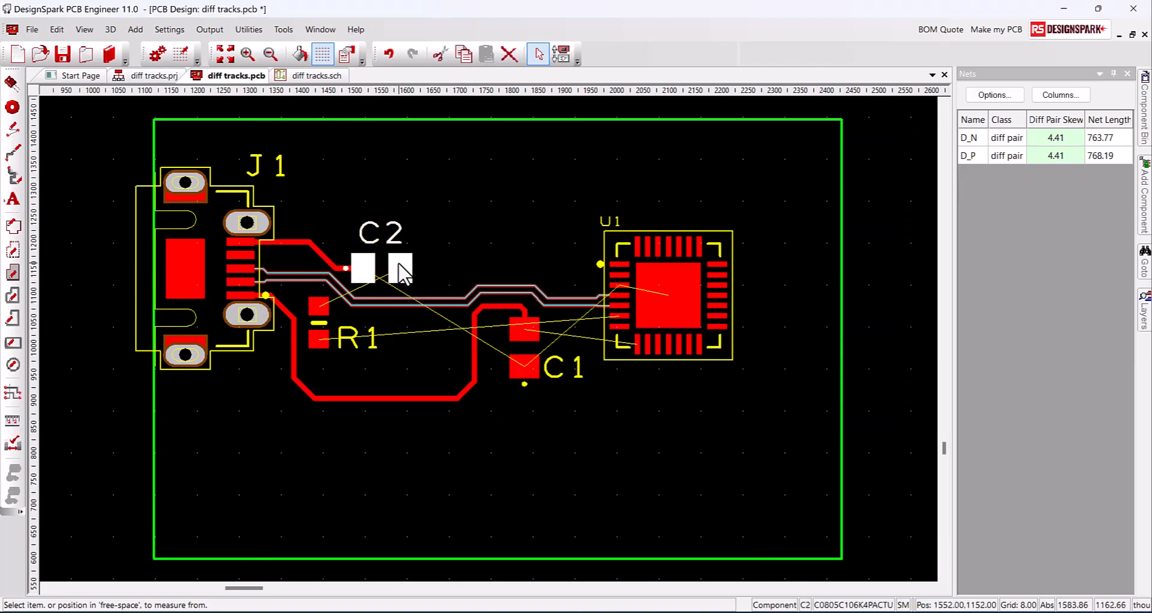
pyautogui.moveTo(399, 264); pyautogui.dragTo(401, 247)
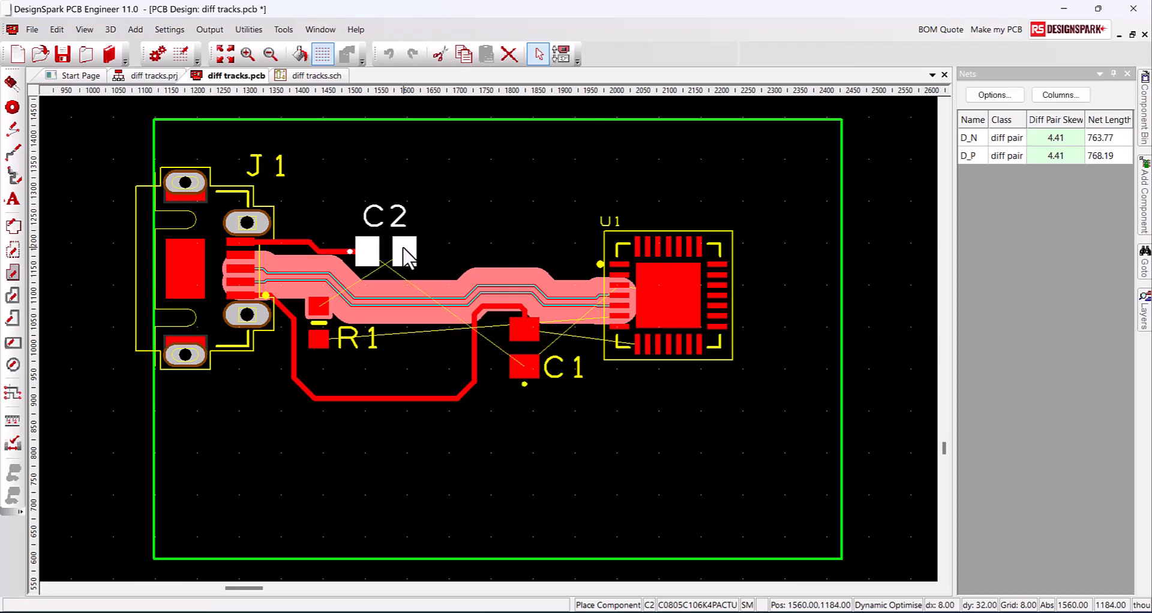
pyautogui.click(315, 336)
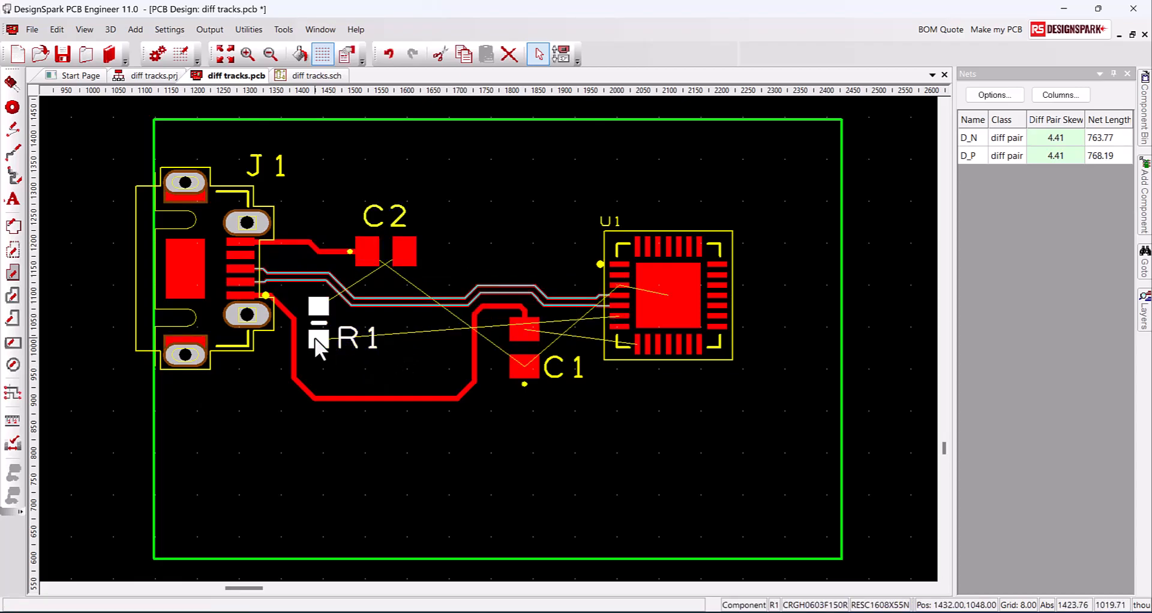
pyautogui.moveTo(313, 340); pyautogui.dragTo(309, 350)
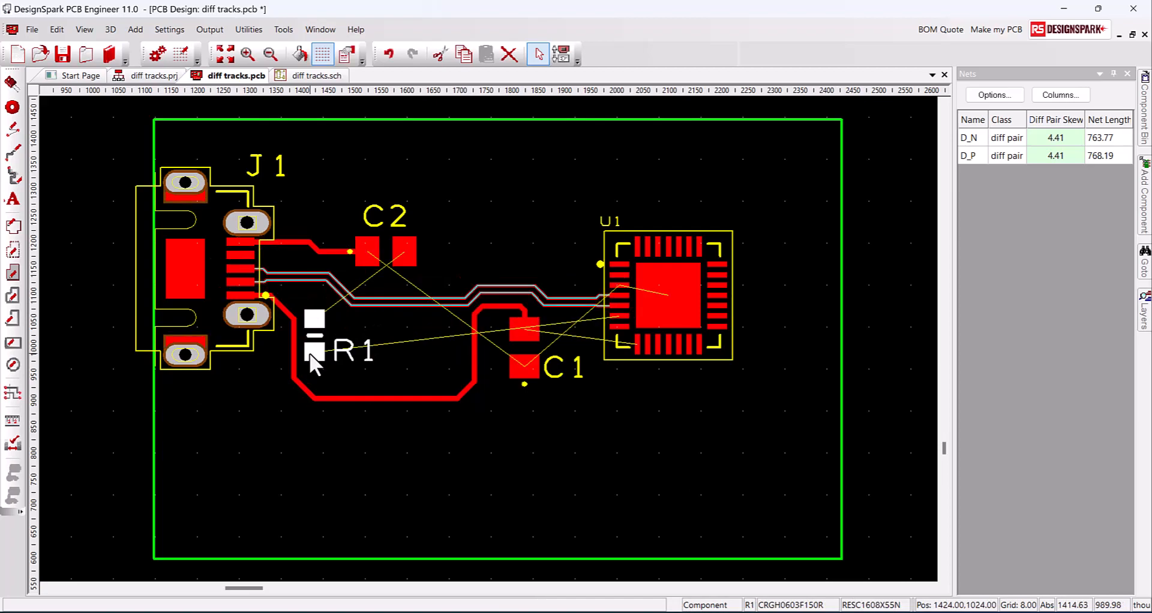
pyautogui.click(498, 475)
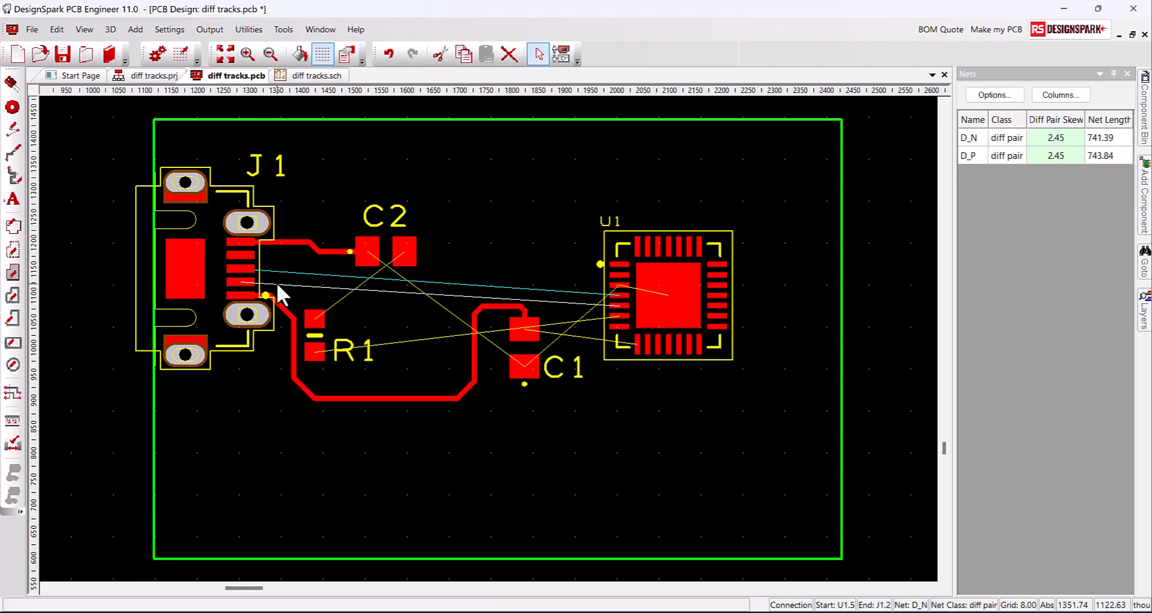
# Route D_N/D_P as paired tracks from J1 to U1, giving 4.41 skew (777.02/781.44)
pyautogui.rightClick(277, 286)
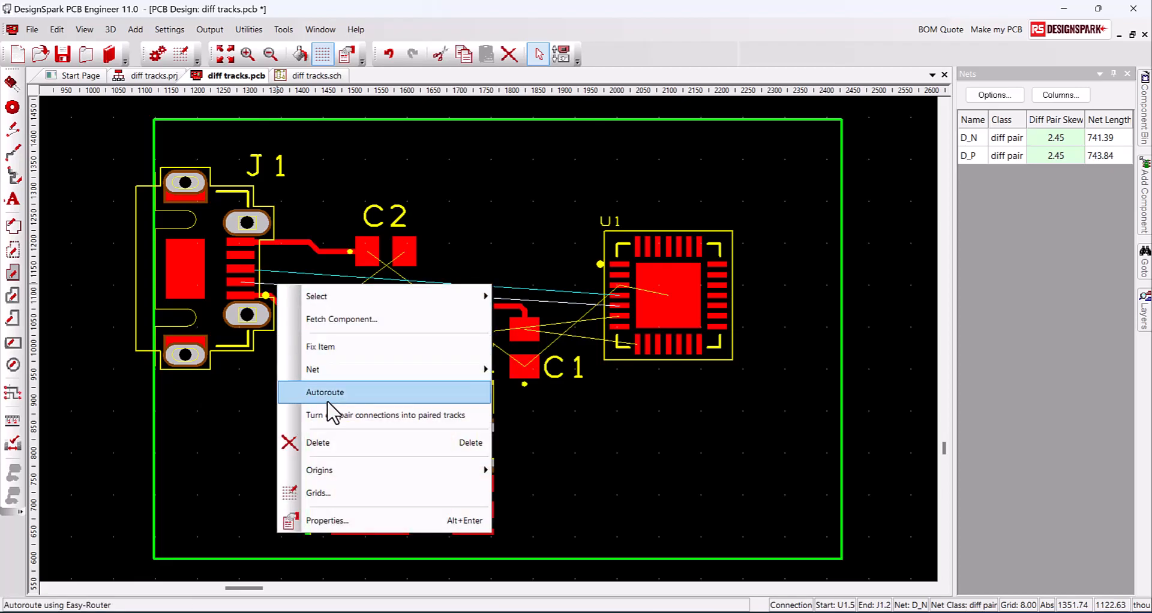
pyautogui.click(330, 415)
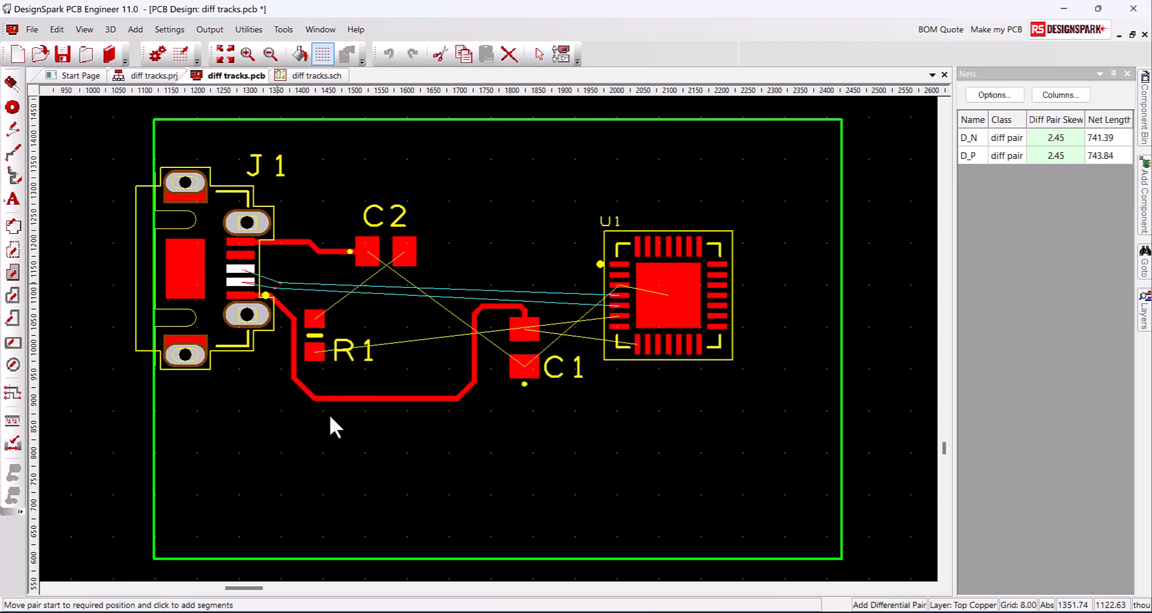
pyautogui.click(283, 276)
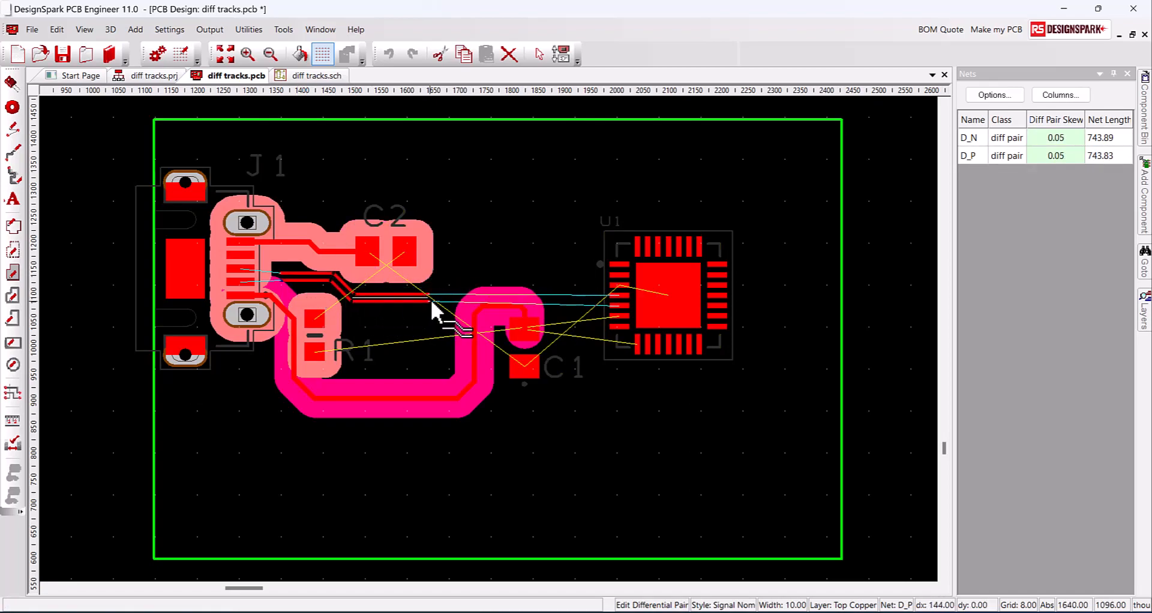
pyautogui.click(543, 287)
pyautogui.rightClick(571, 304)
pyautogui.click(621, 58)
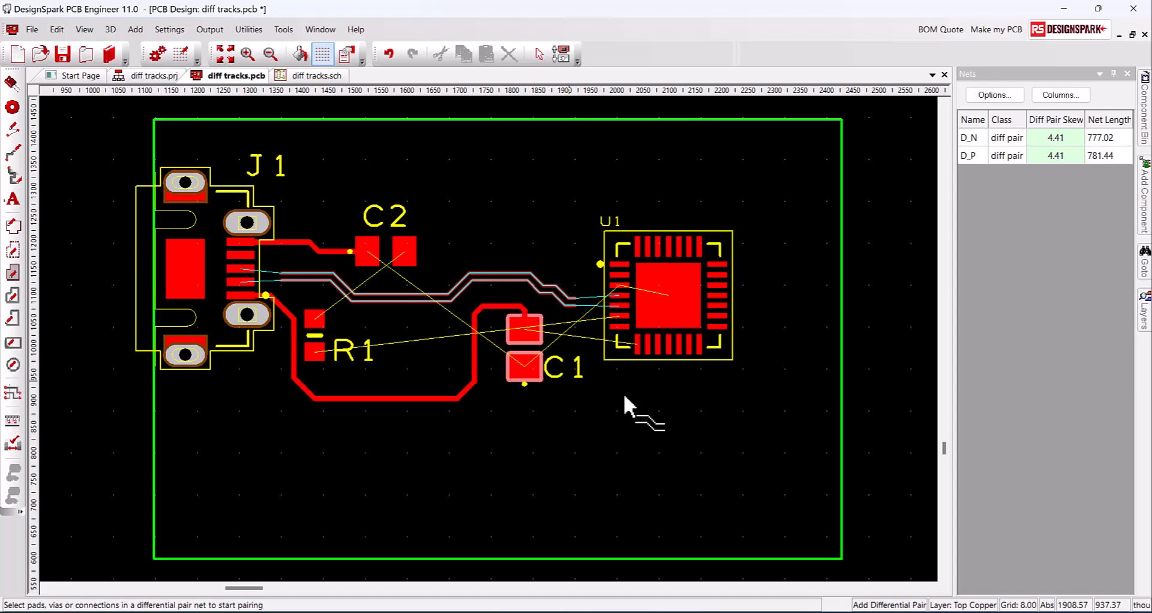
# Undo the paired route and set the D_N and D_P guard spacing to 0
pyautogui.press('Escape')
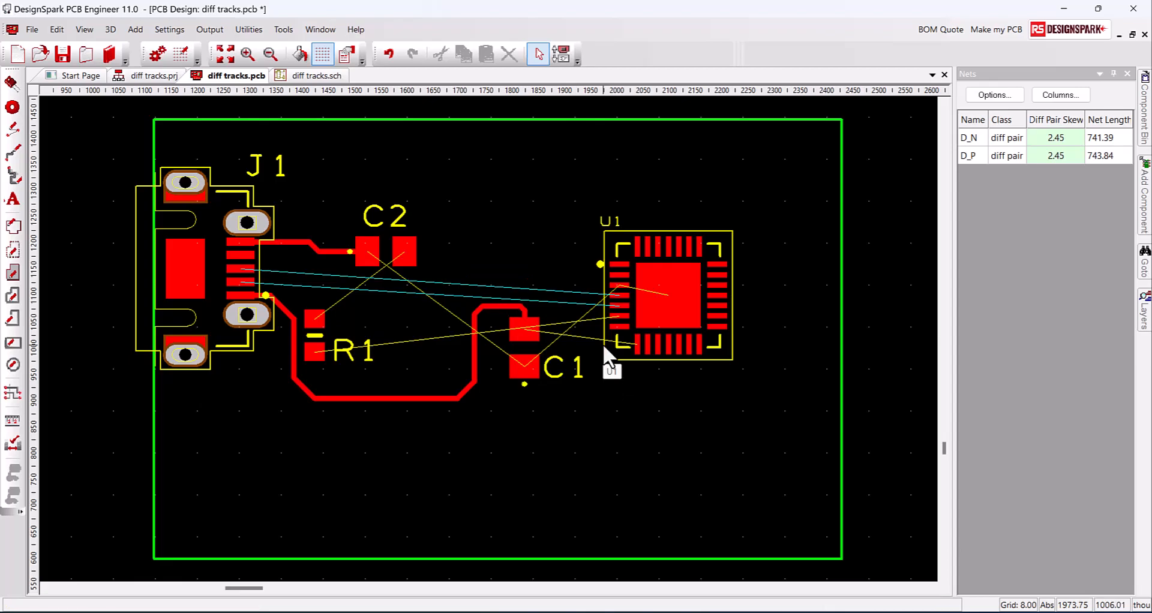
pyautogui.hotkey('ctrl', 't')
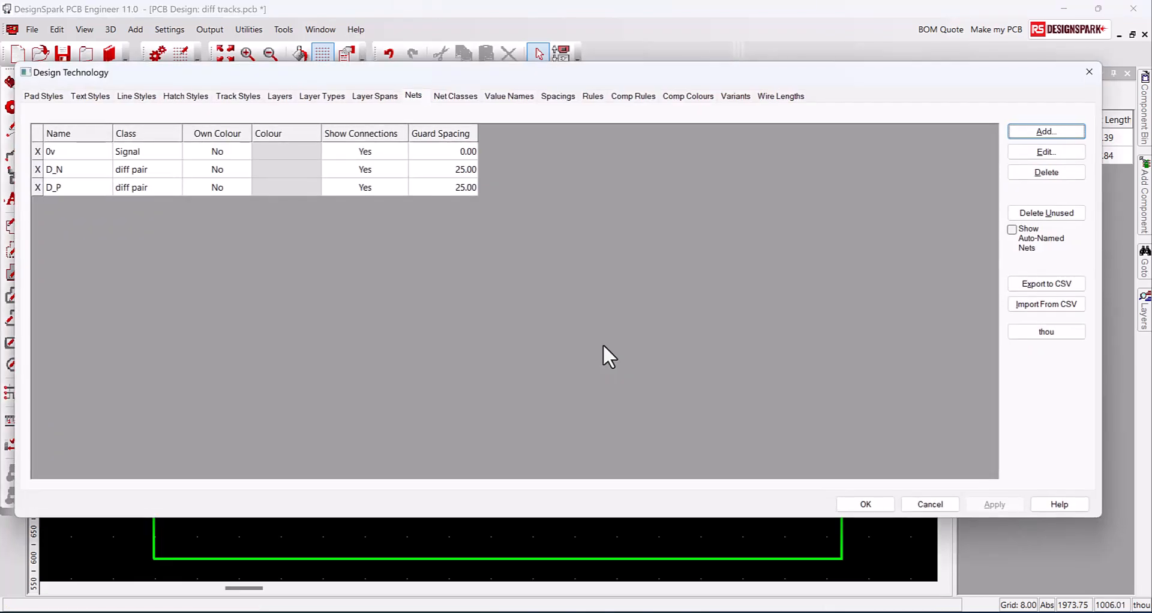
pyautogui.doubleClick(465, 172)
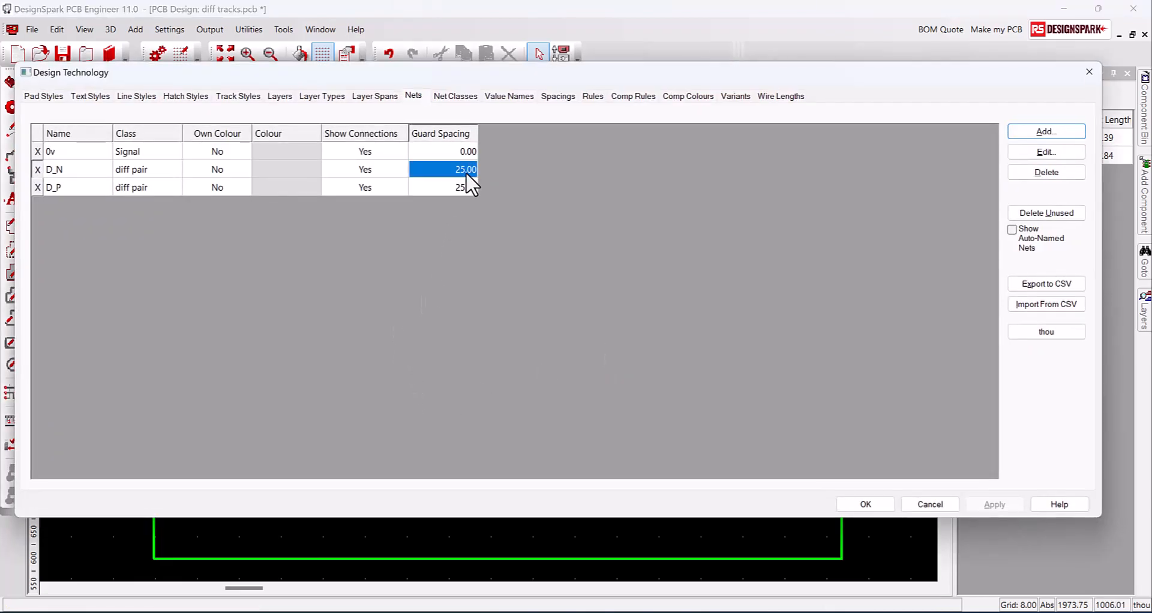
pyautogui.write('0')
pyautogui.doubleClick(445, 188)
pyautogui.write('0')
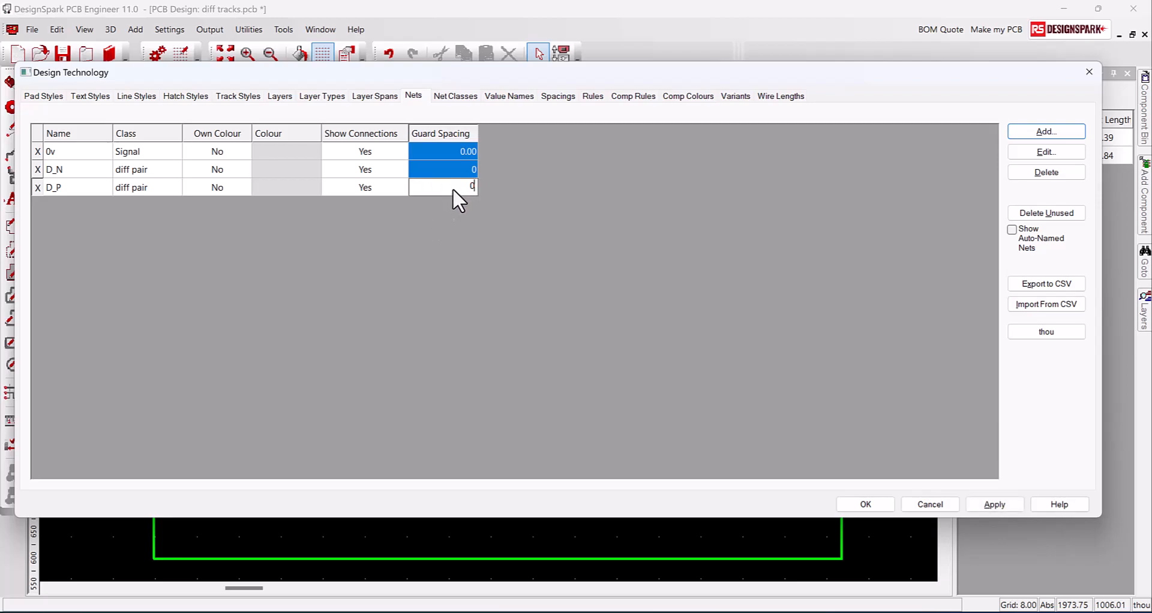
pyautogui.press('Return')
pyautogui.click(1003, 505)
pyautogui.click(876, 509)
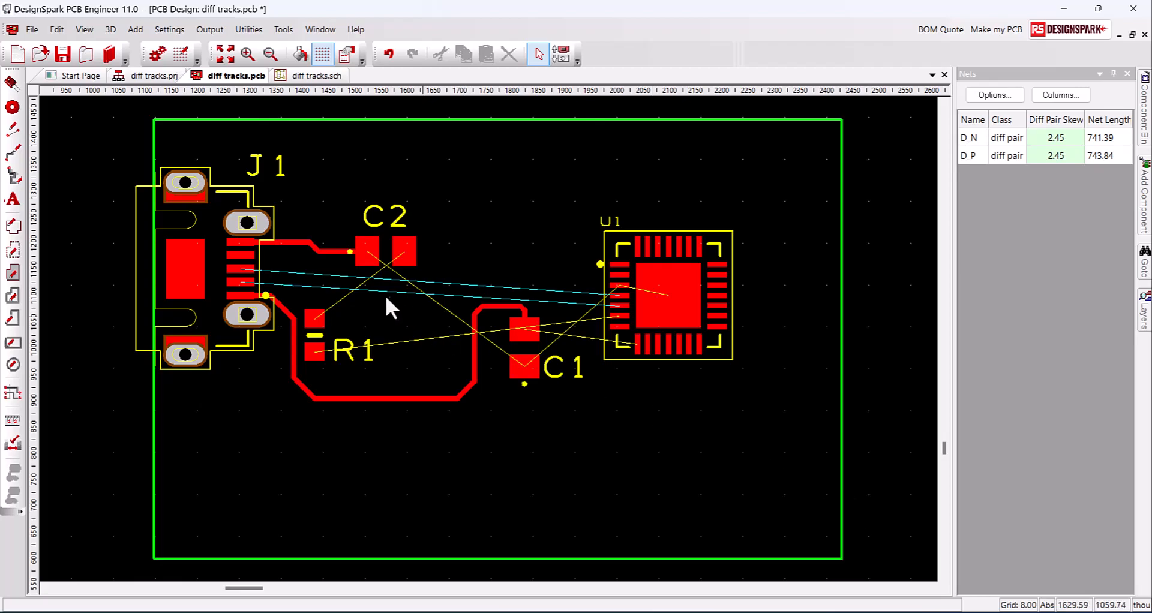
# Route short paired-track stubs leaving J1 and at U1's pads
pyautogui.rightClick(268, 283)
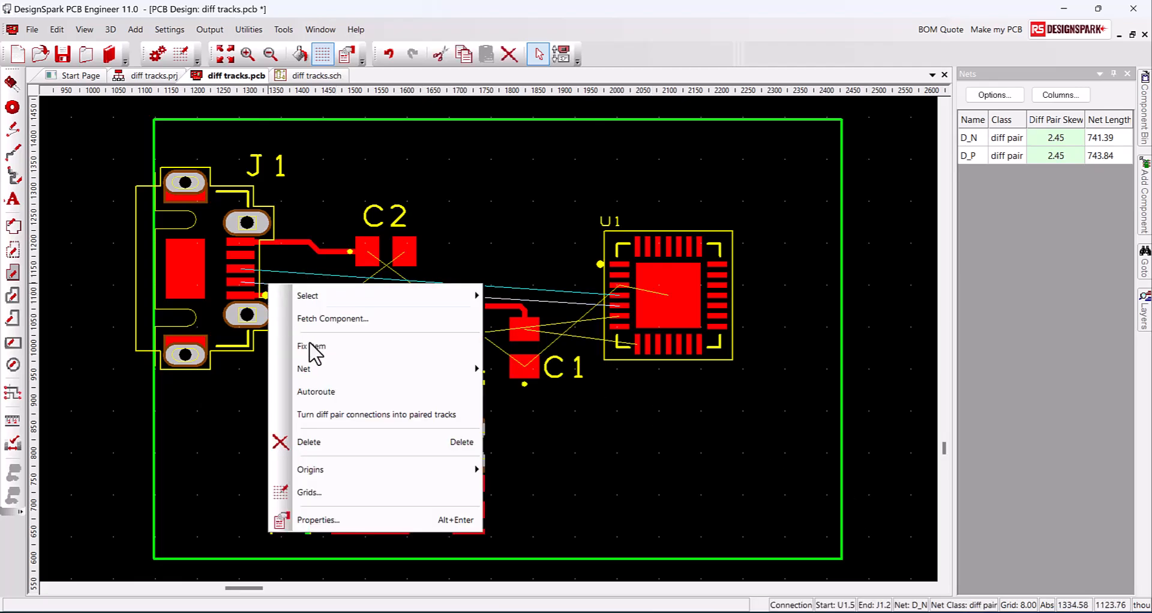
pyautogui.click(336, 420)
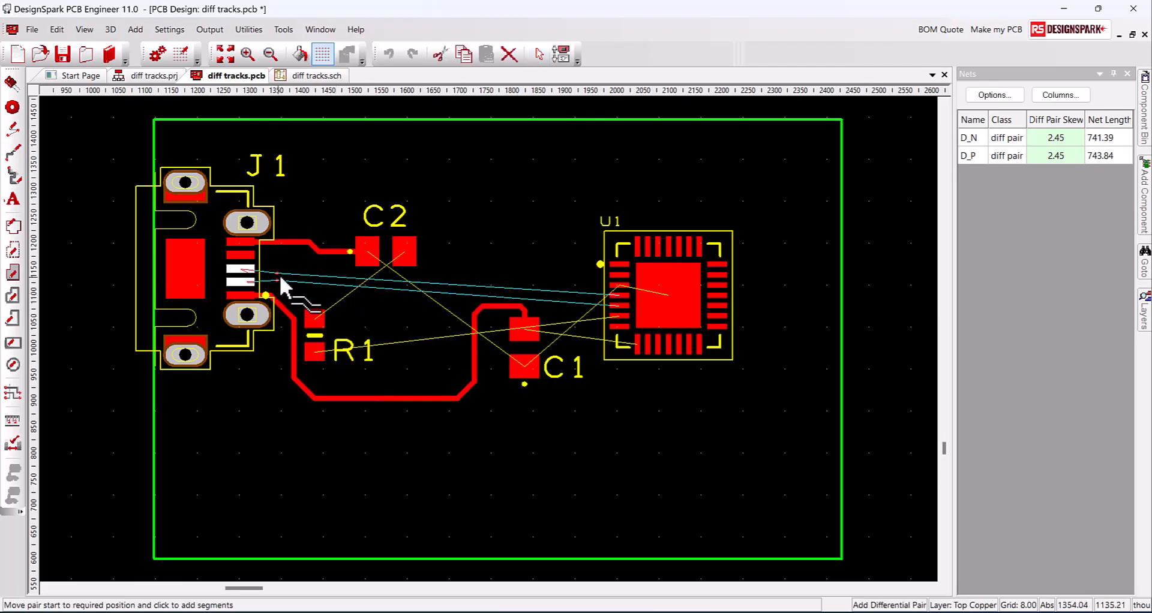
pyautogui.click(289, 277)
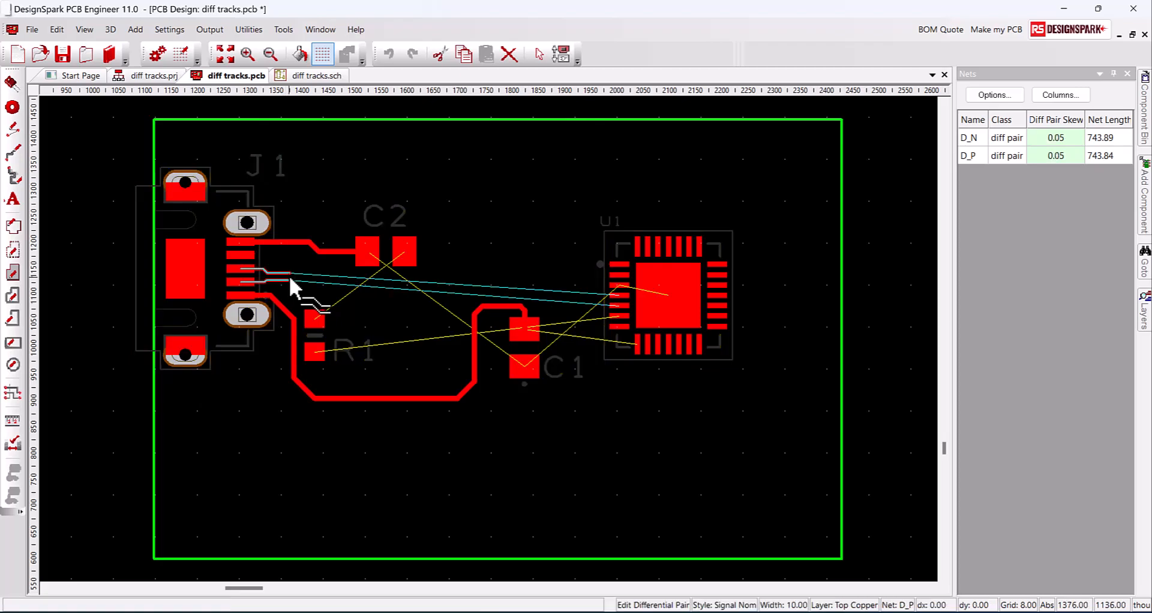
pyautogui.rightClick(291, 279)
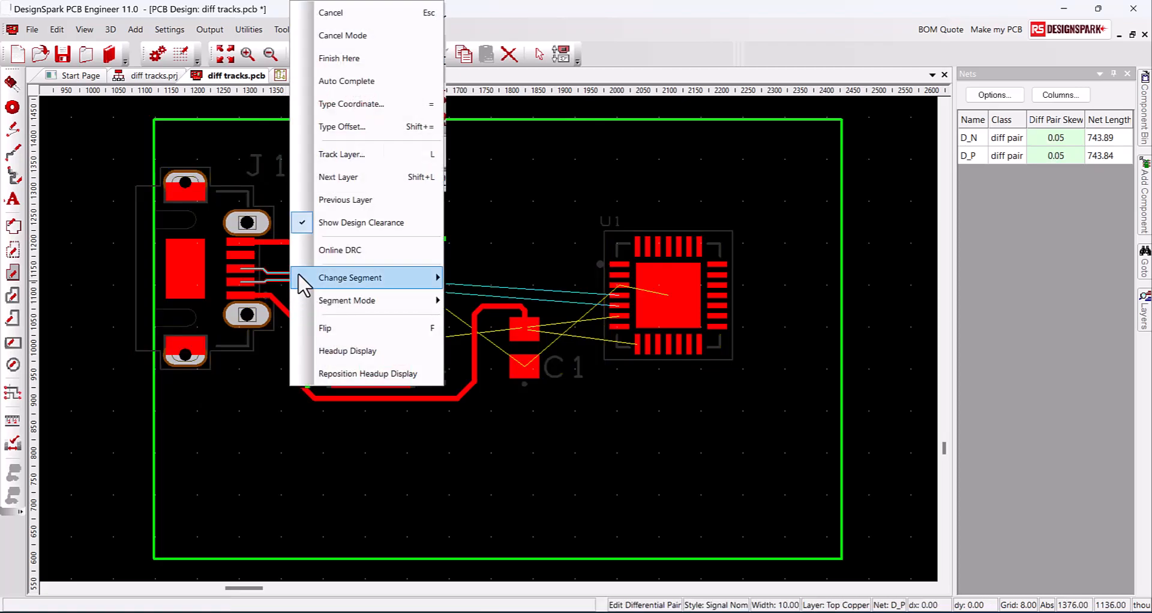
pyautogui.click(343, 66)
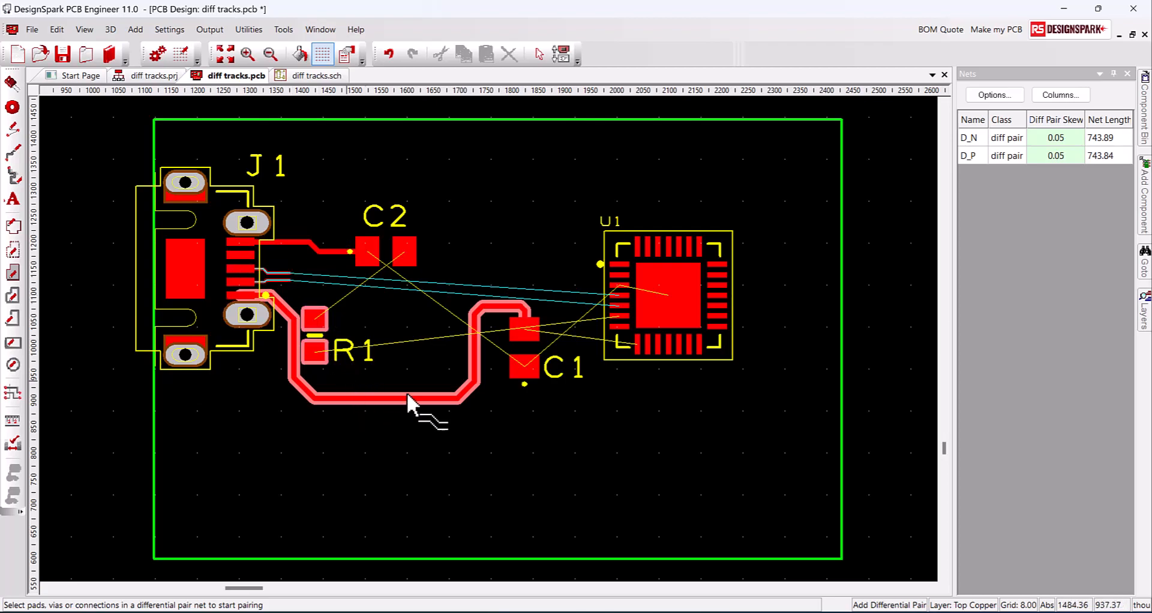
pyautogui.click(589, 302)
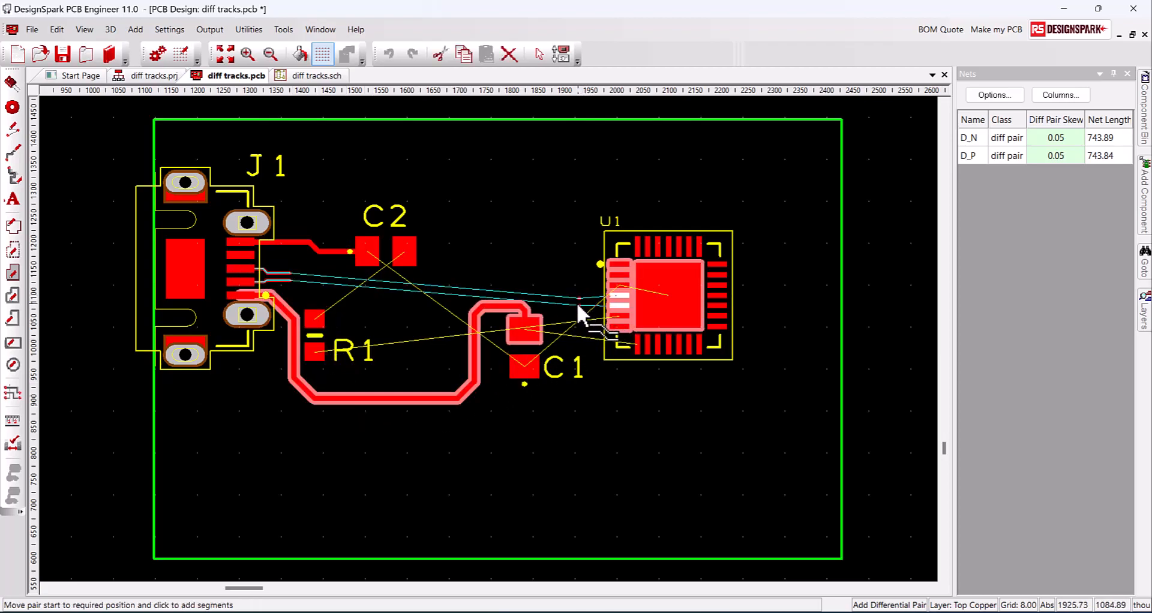
pyautogui.rightClick(575, 303)
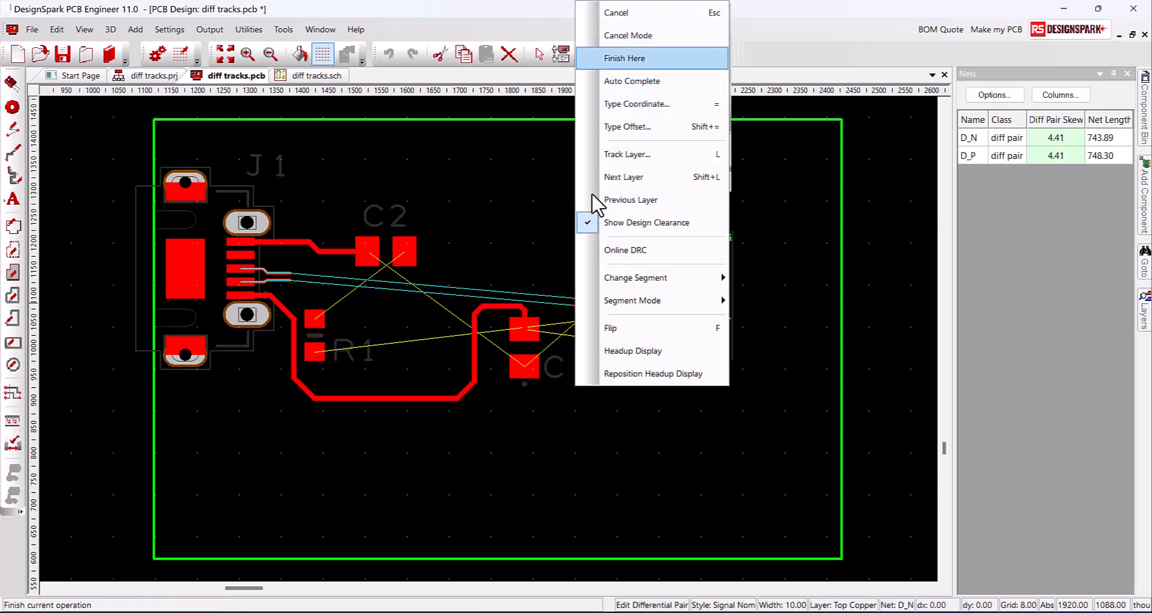
pyautogui.click(606, 54)
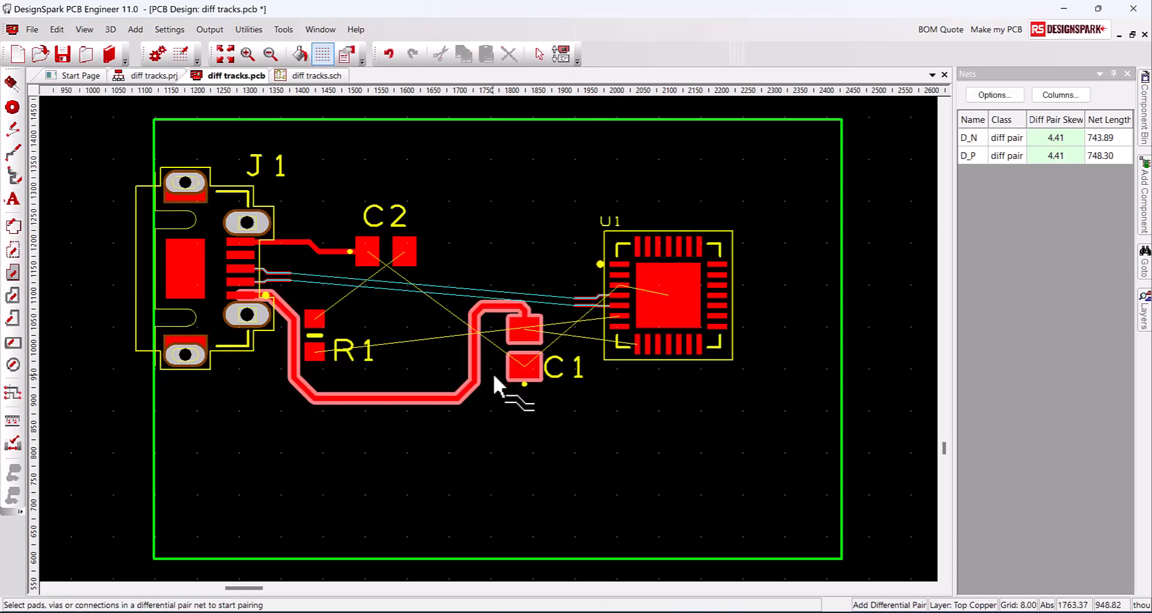
# Restore a guard spacing of 25 for nets D_N and D_P
pyautogui.hotkey('shift', 't')
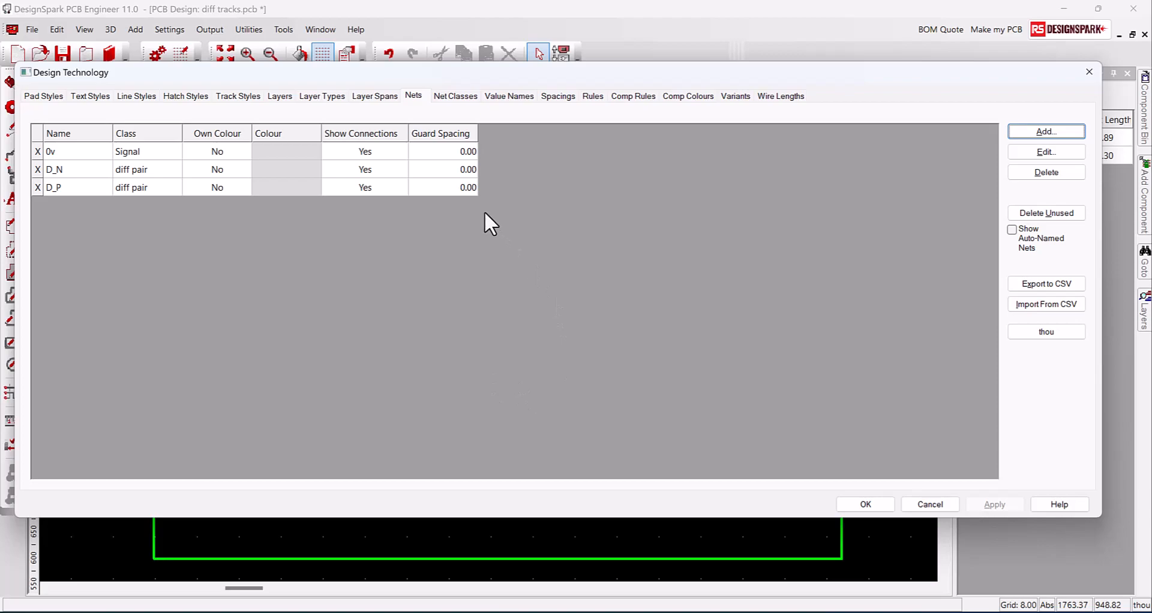
pyautogui.click(455, 171)
pyautogui.write('25')
pyautogui.press('Return')
pyautogui.click(448, 187)
pyautogui.write('25')
pyautogui.press('Return')
pyautogui.click(978, 503)
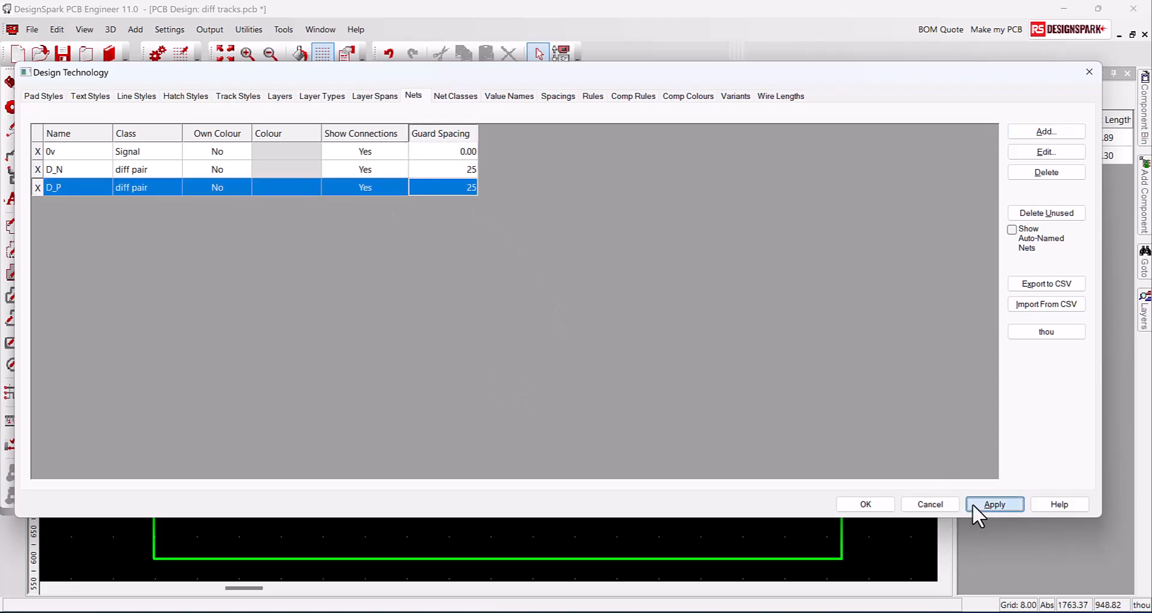
pyautogui.click(879, 509)
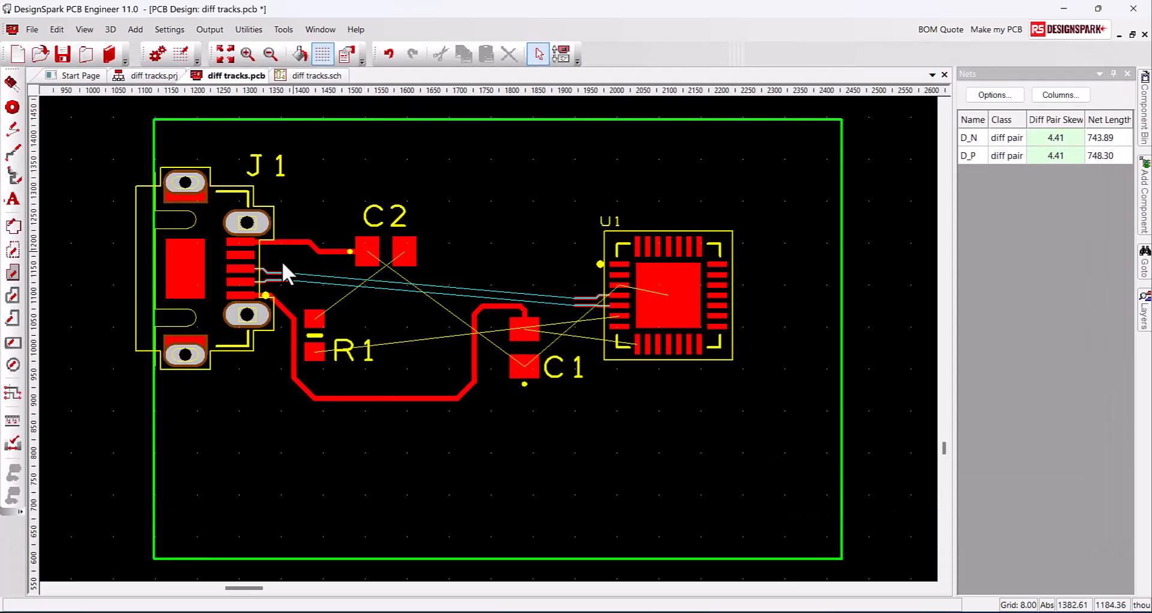
# Route the pair as paired tracks from J1 through three bends into U1
pyautogui.rightClick(299, 281)
pyautogui.press('Return')
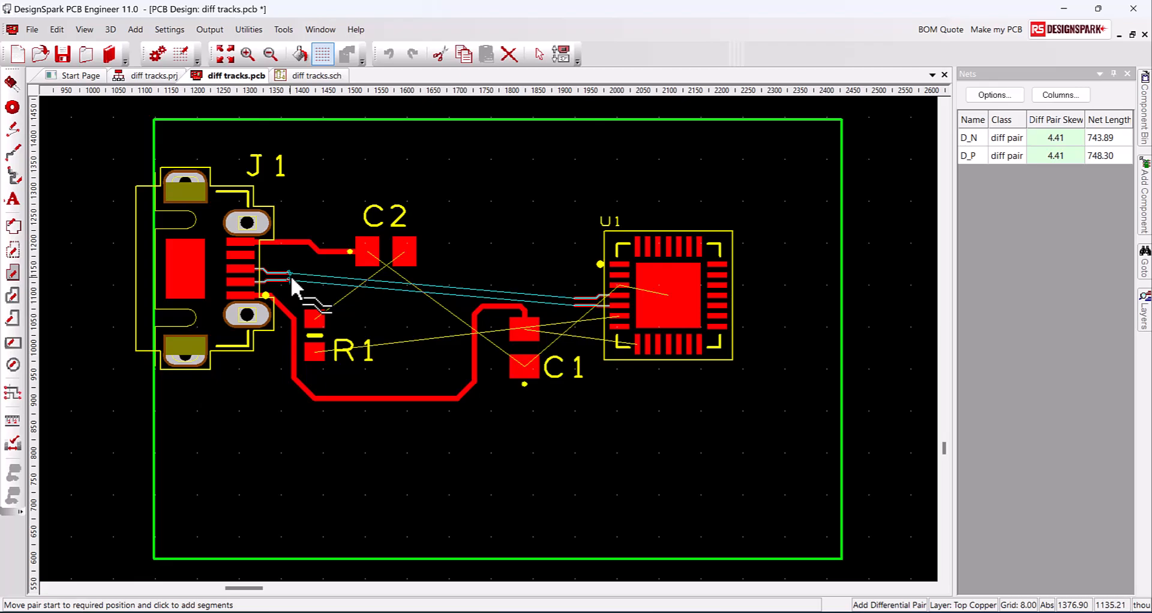
pyautogui.click(290, 275)
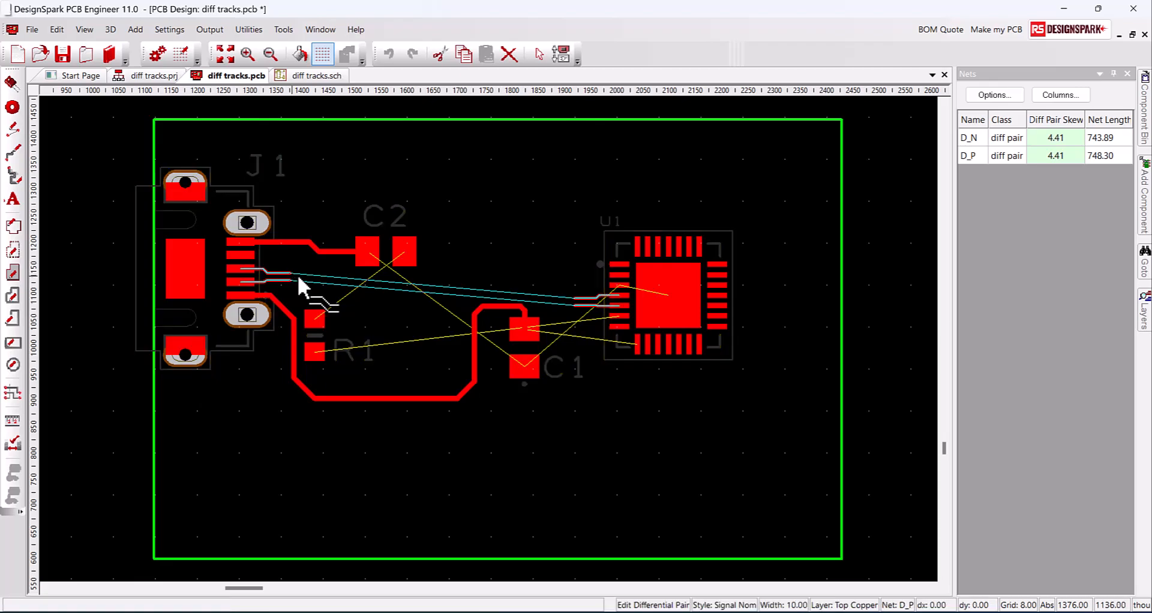
pyautogui.click(371, 300)
pyautogui.click(472, 274)
pyautogui.click(565, 301)
pyautogui.click(577, 309)
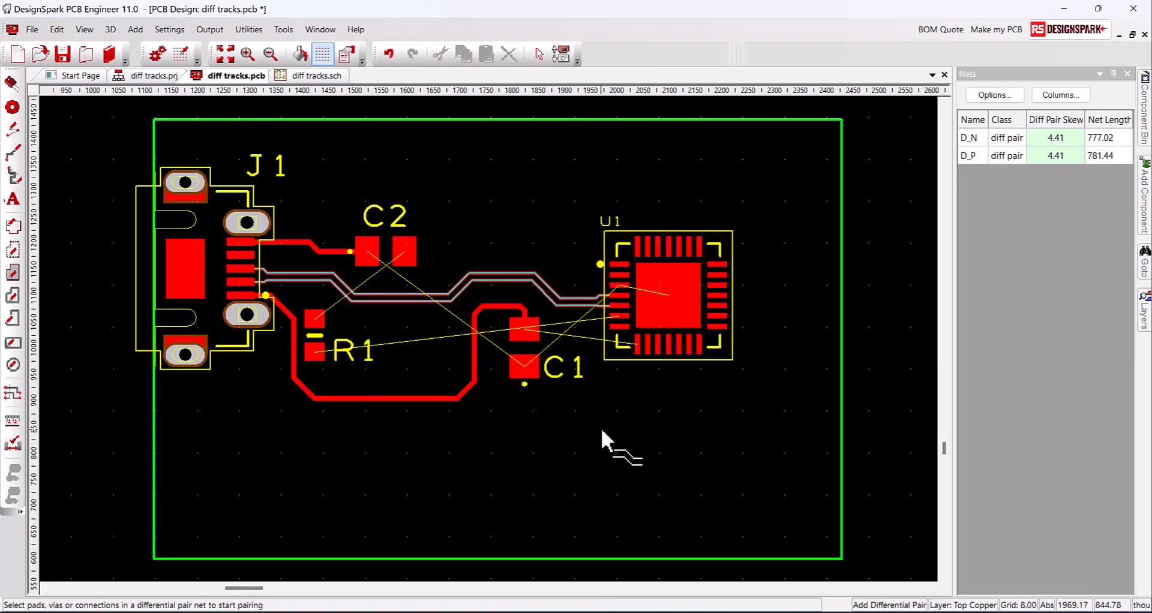
pyautogui.press('Escape')
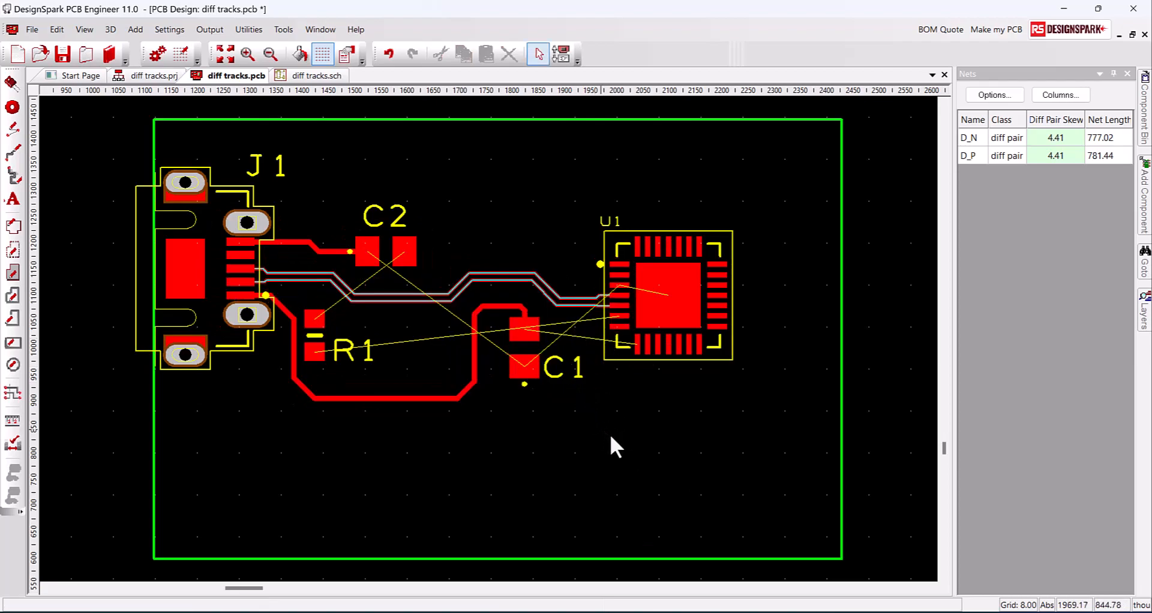